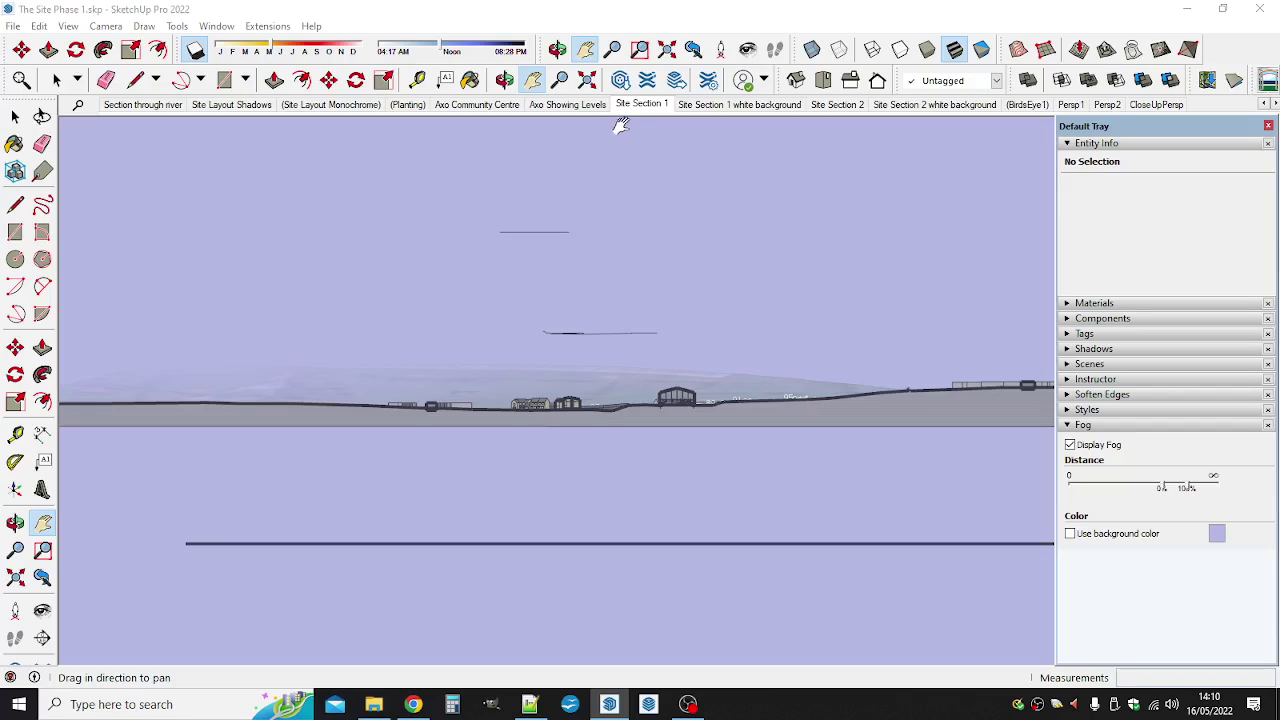
# Step through the Section through river, Site Section 1 and Site Section 1 white background scenes.
pyautogui.click(160, 108)
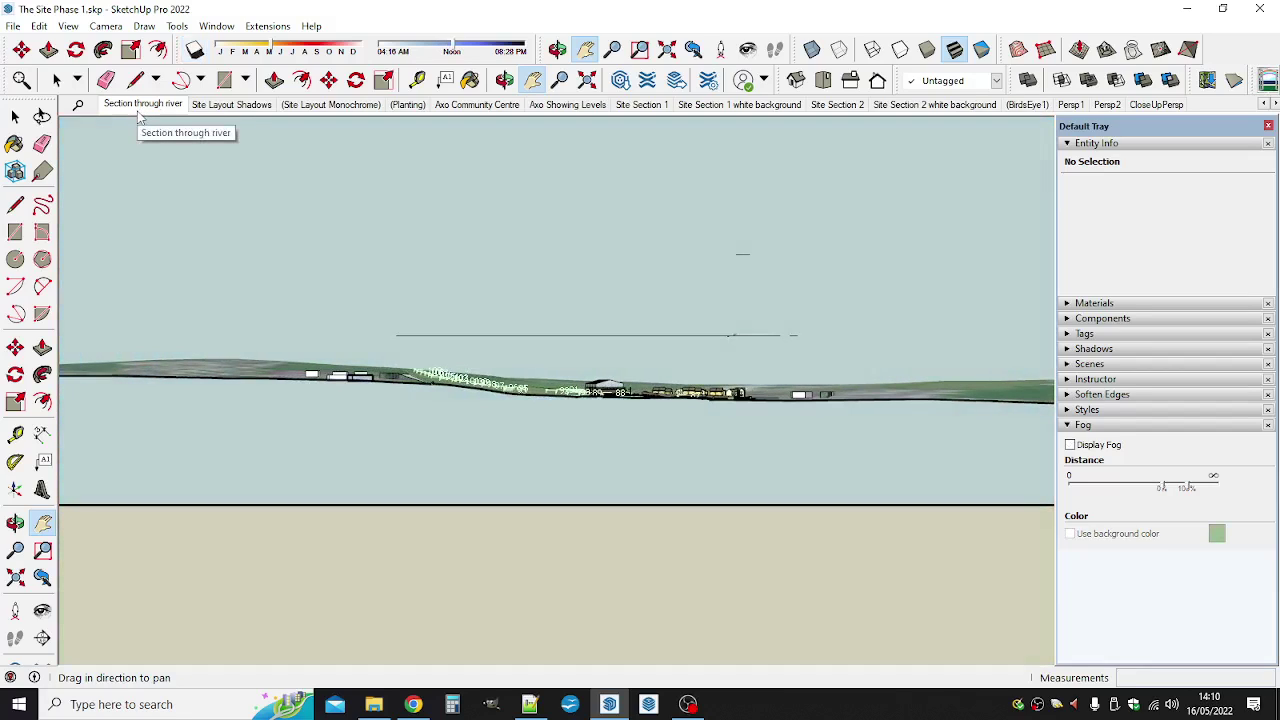
pyautogui.click(643, 107)
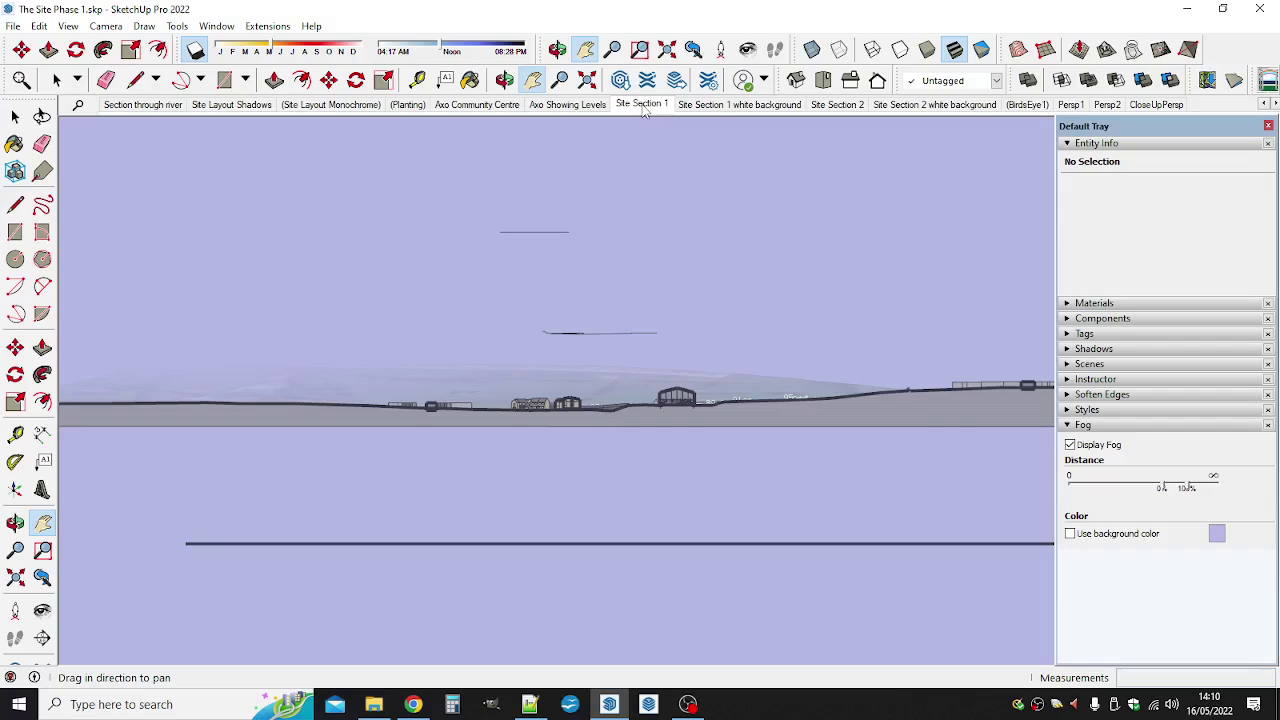
pyautogui.click(705, 106)
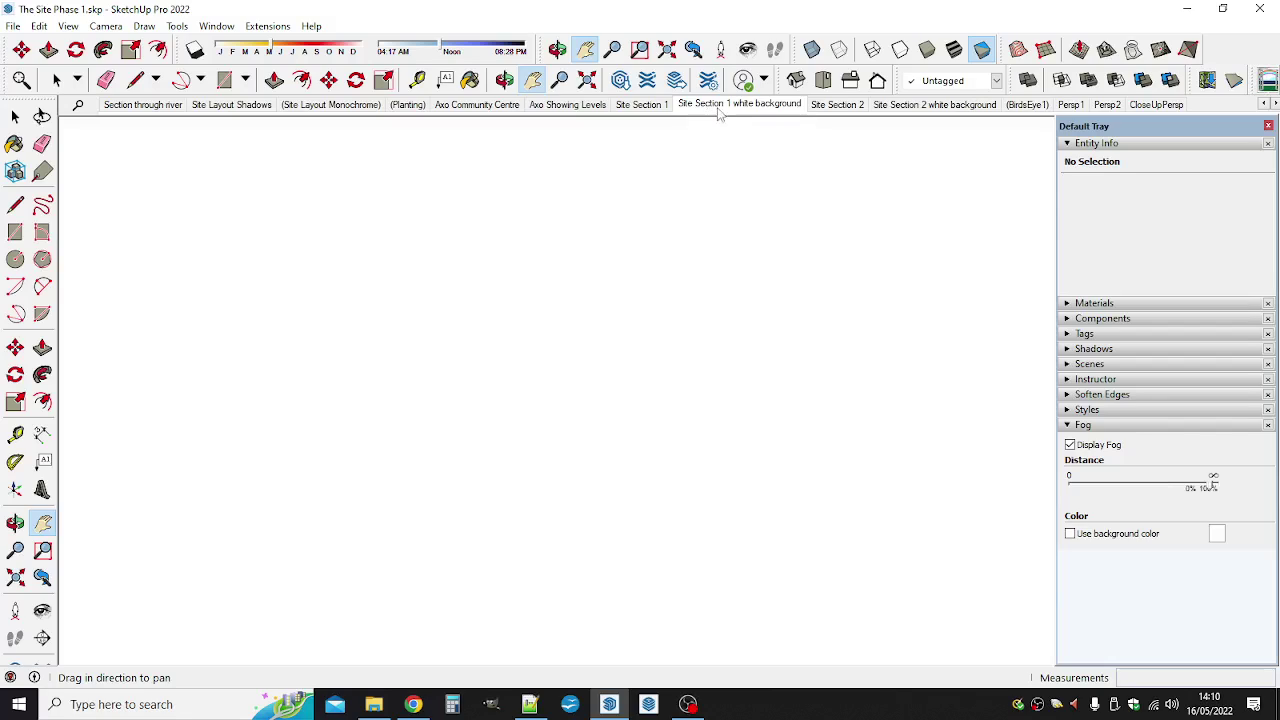
pyautogui.click(97, 27)
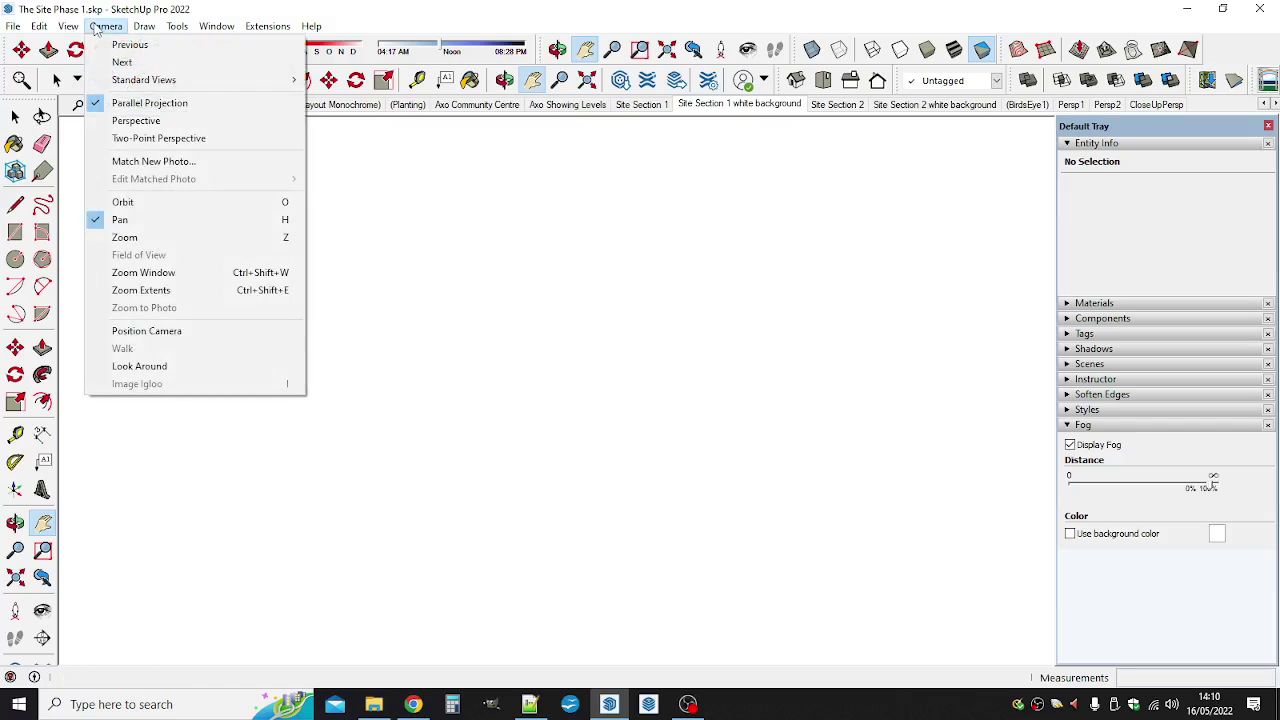
pyautogui.click(127, 121)
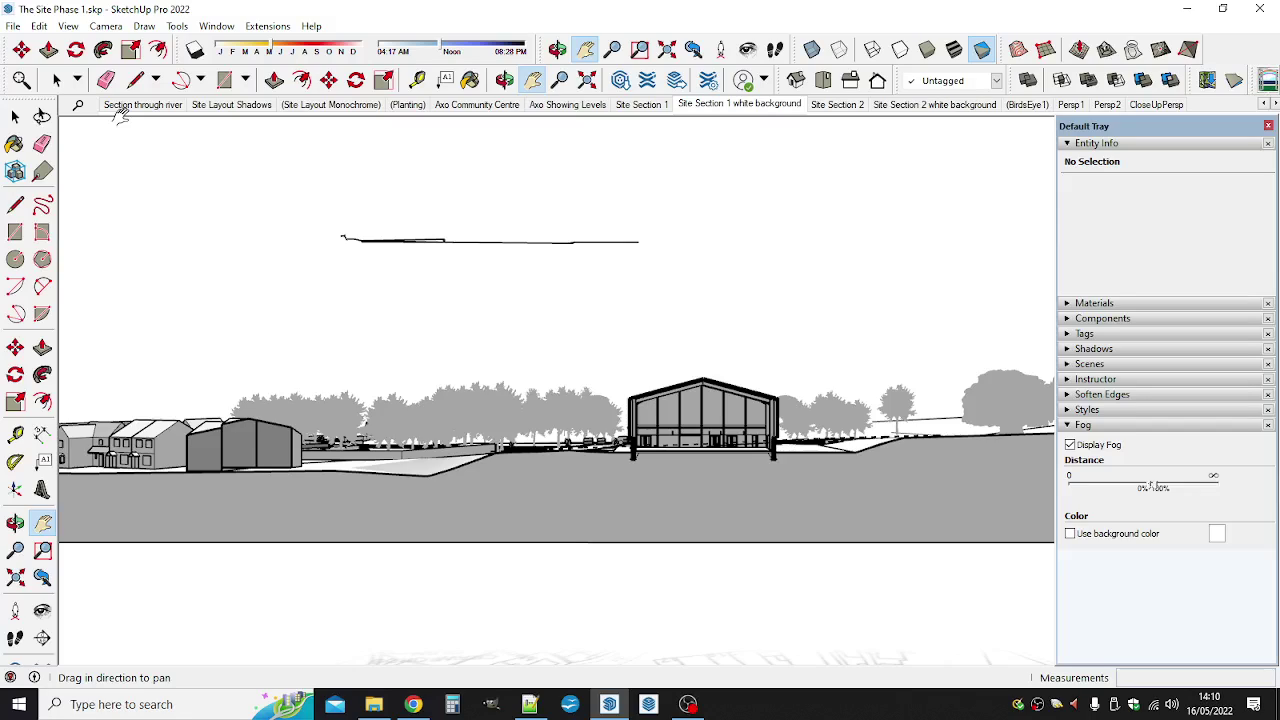
pyautogui.click(104, 27)
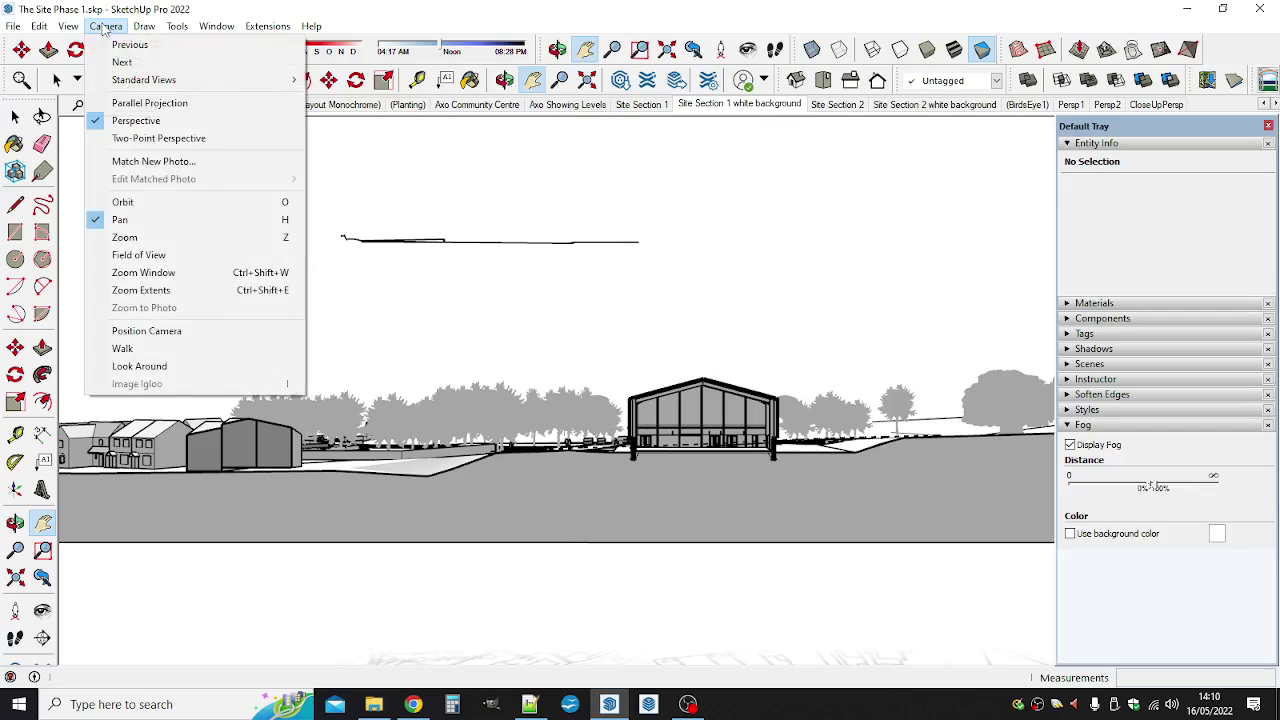
pyautogui.click(140, 103)
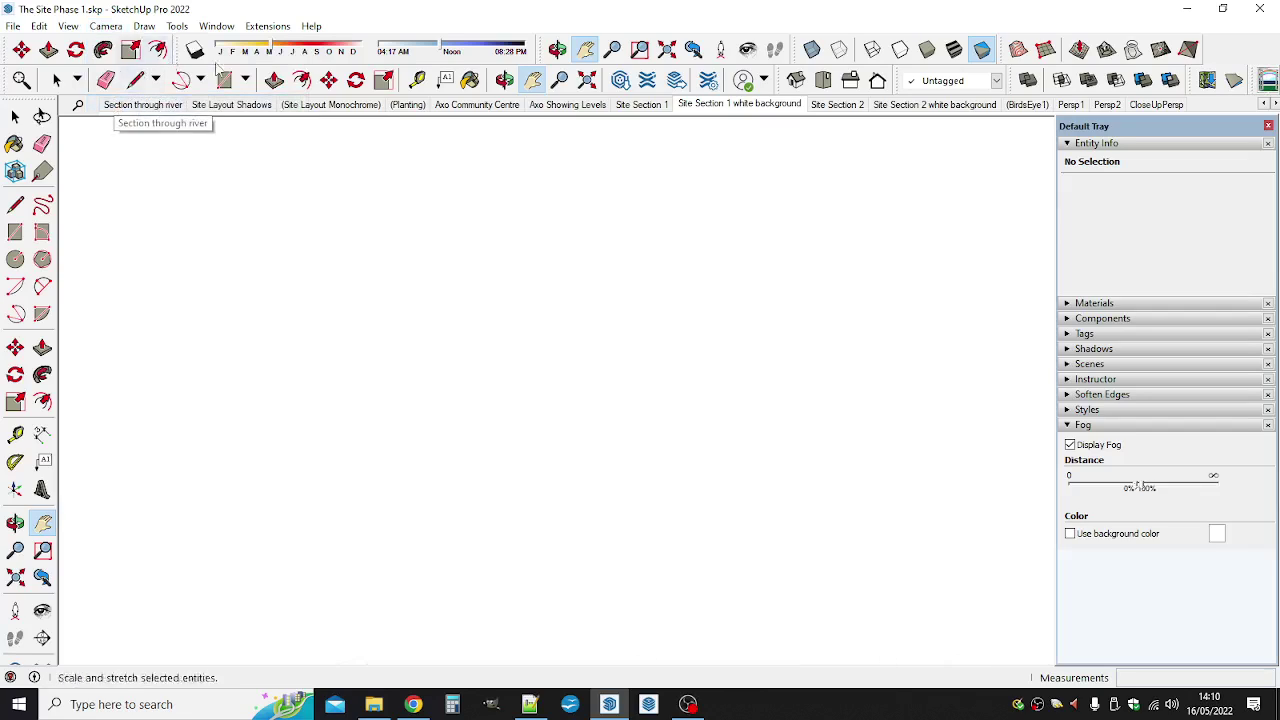
# Toggle Display Fog off and on, then move the fog end and start distances farther out.
pyautogui.press('space')
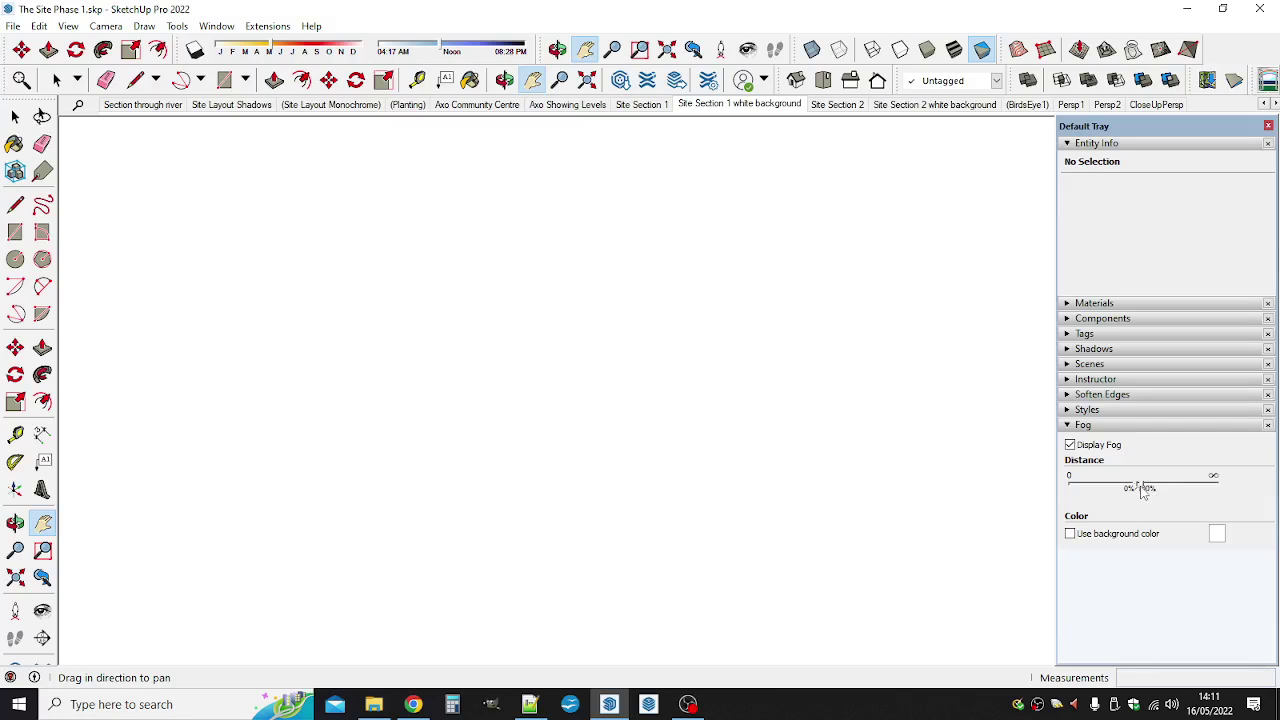
pyautogui.click(1070, 445)
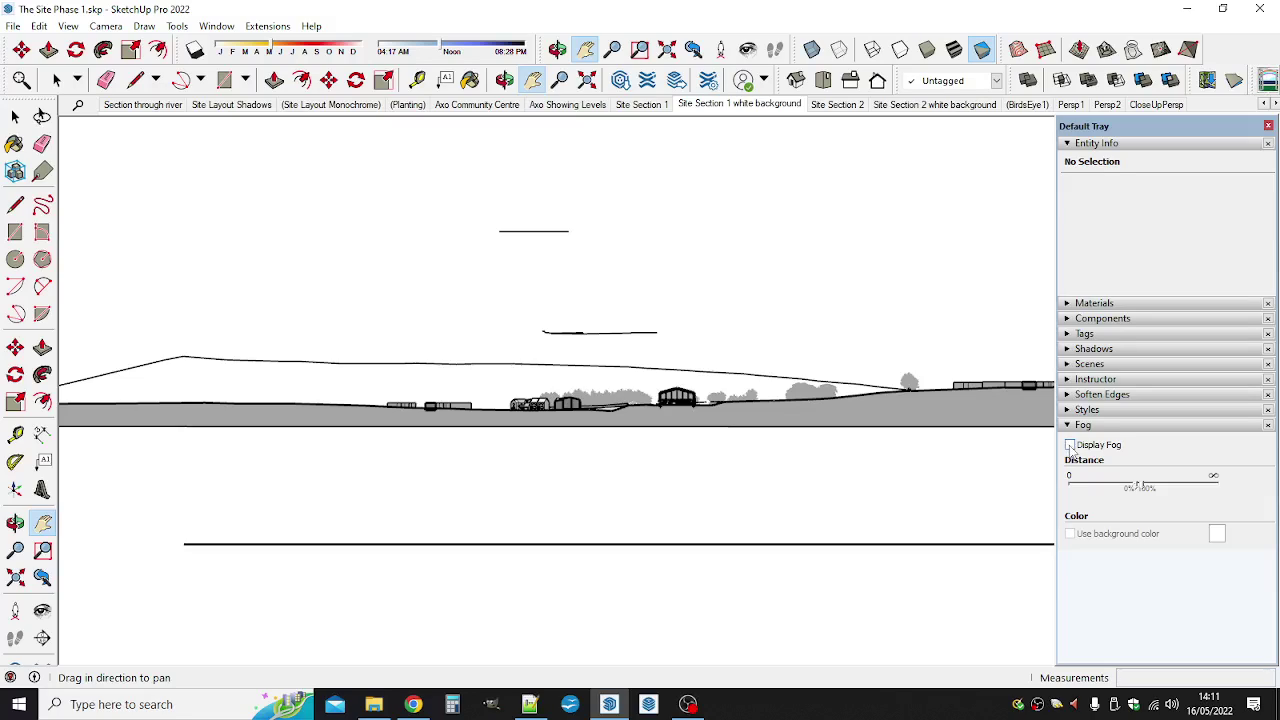
pyautogui.click(1070, 445)
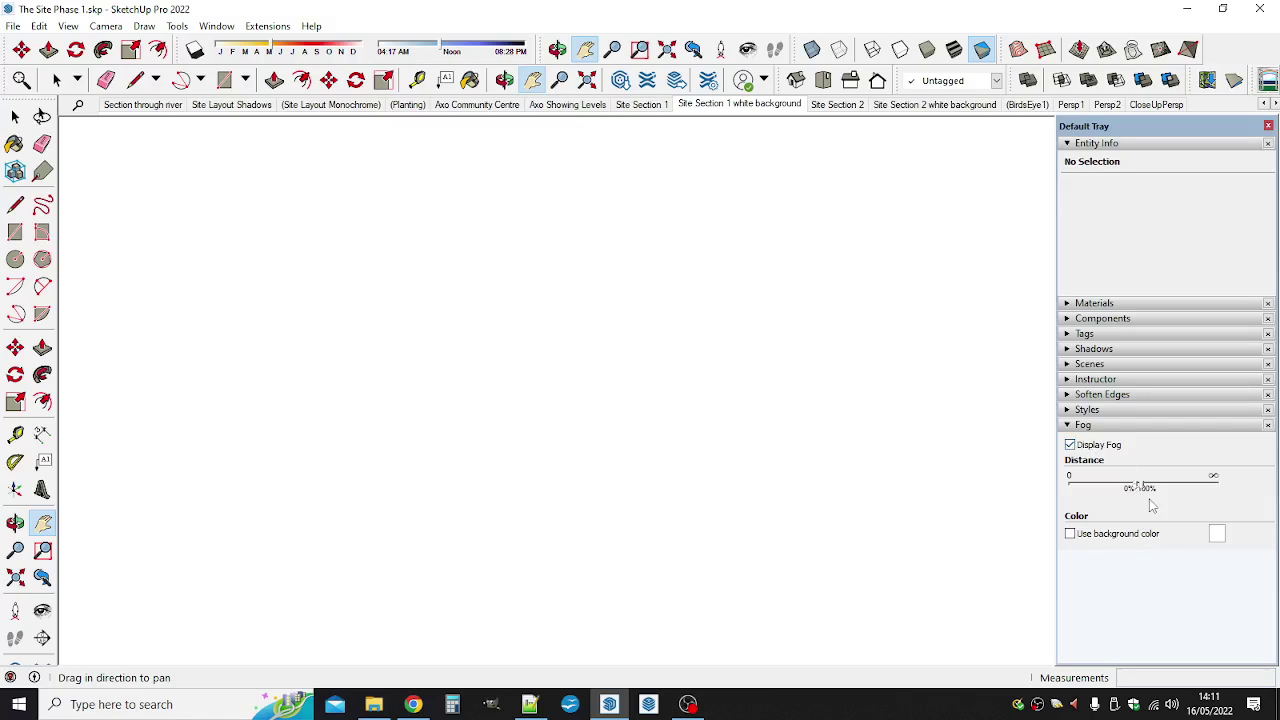
pyautogui.moveTo(1140, 487); pyautogui.dragTo(1207, 490)
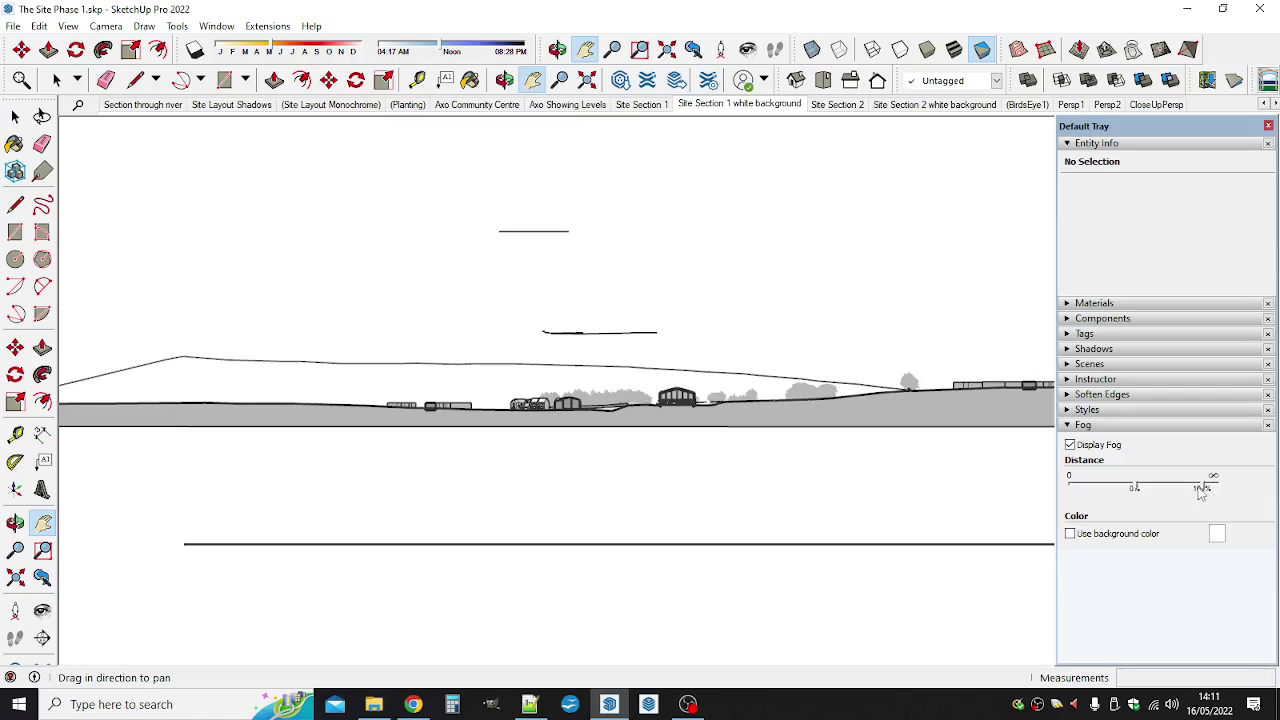
pyautogui.moveTo(1205, 489); pyautogui.dragTo(1190, 489)
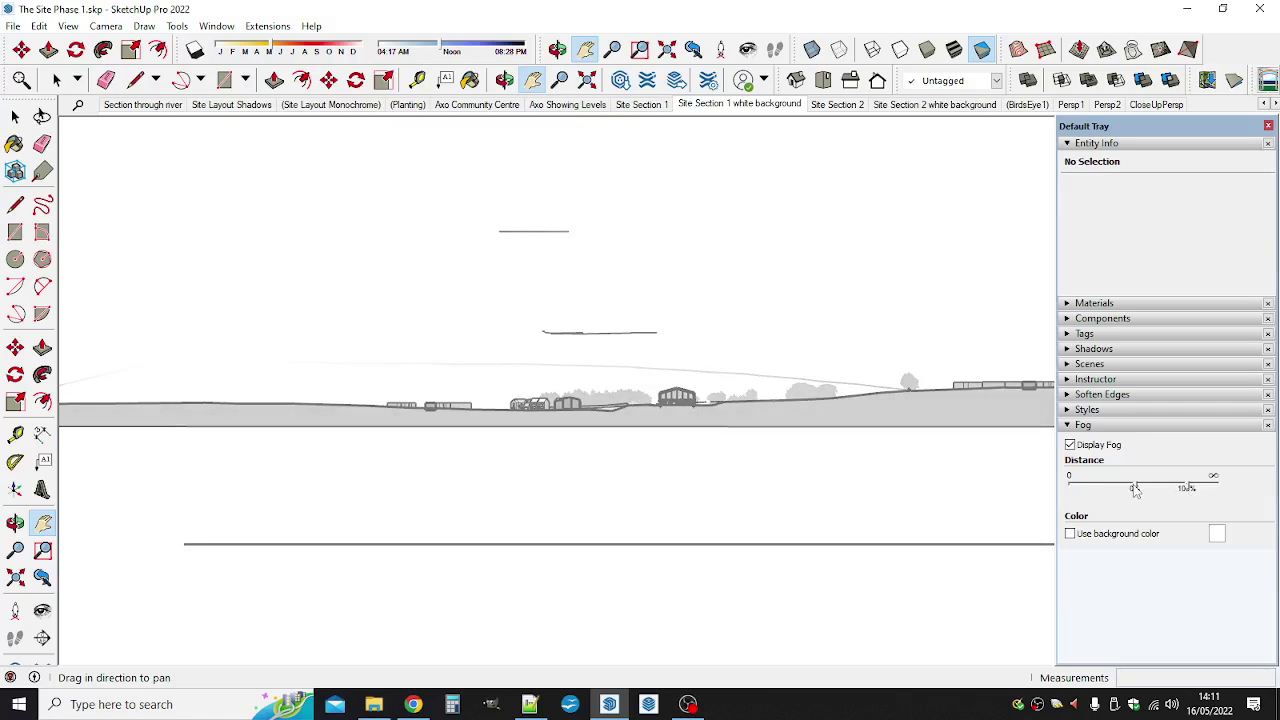
pyautogui.moveTo(1136, 489); pyautogui.dragTo(1167, 487)
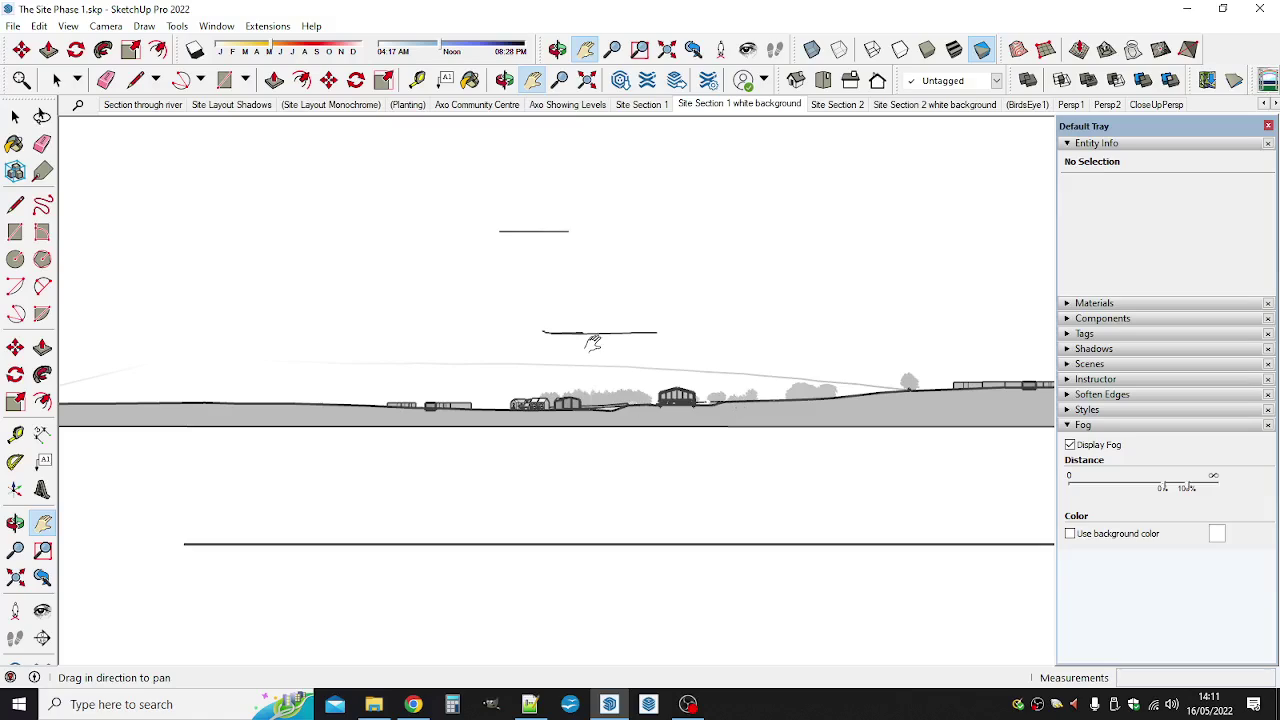
# Delete the two stray lines above the section and update the Site Section 1 white background scene.
pyautogui.click(15, 117)
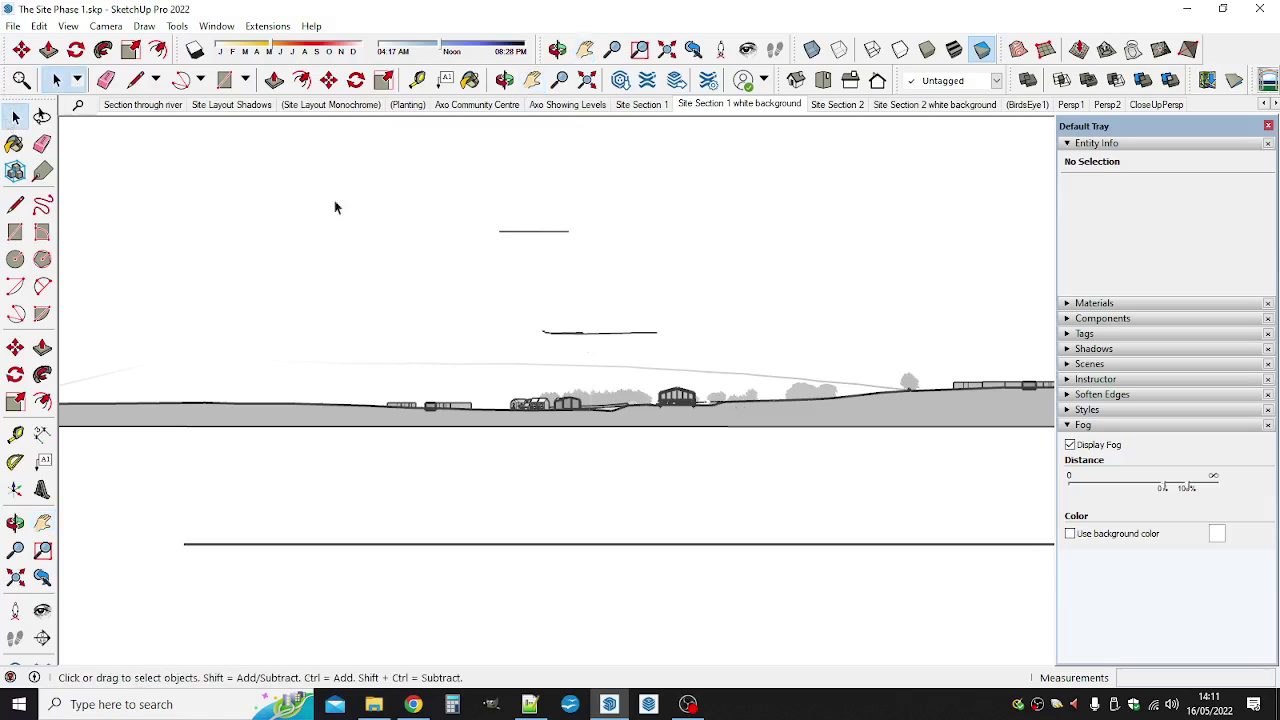
pyautogui.click(609, 334)
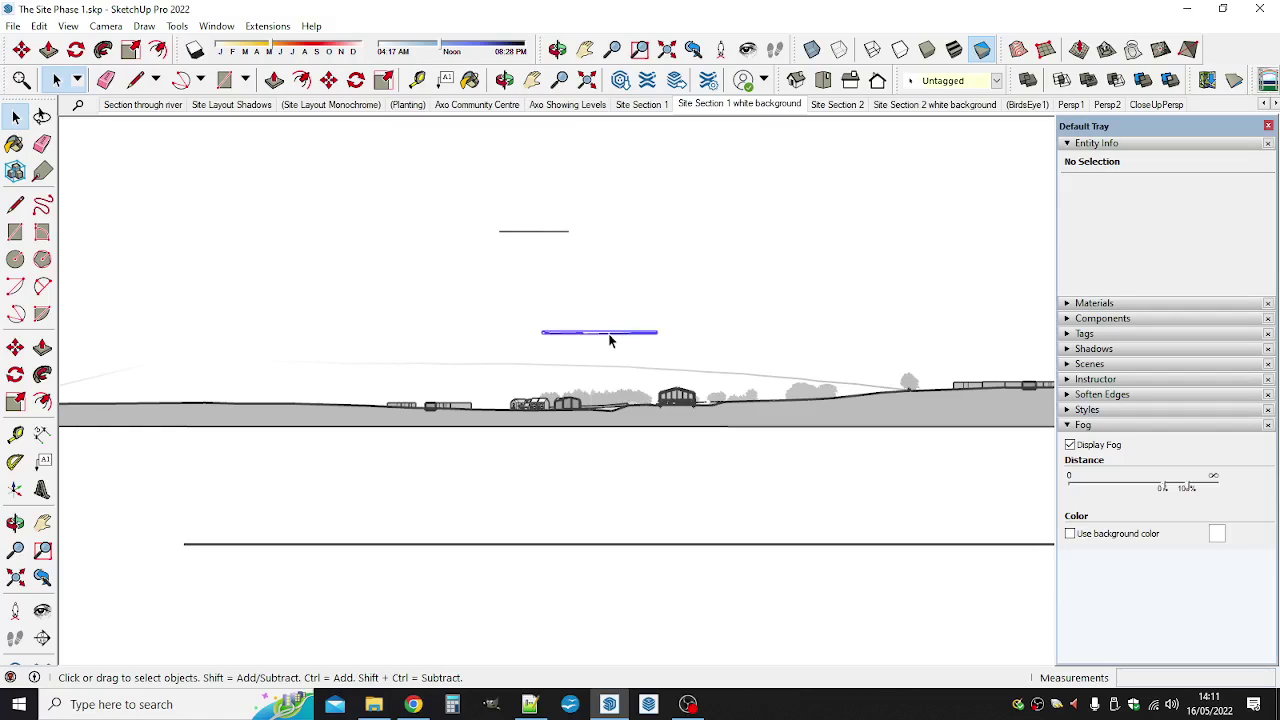
pyautogui.press('Delete')
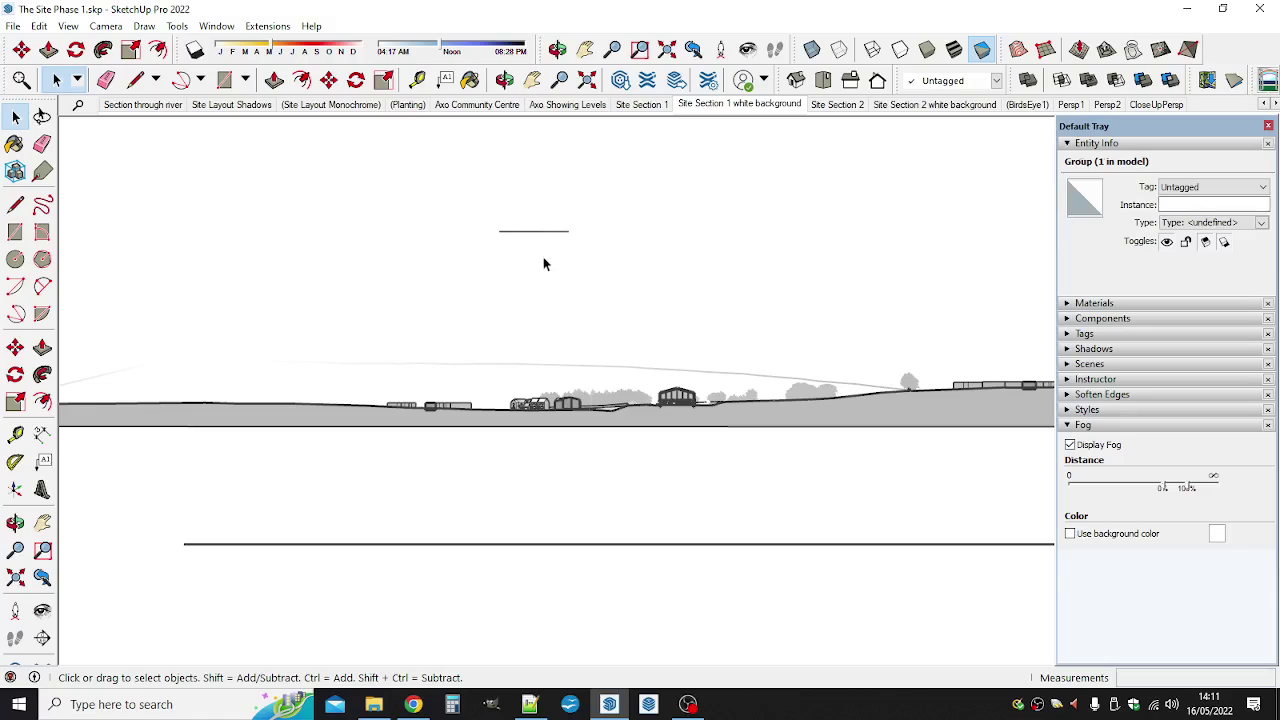
pyautogui.press('Delete')
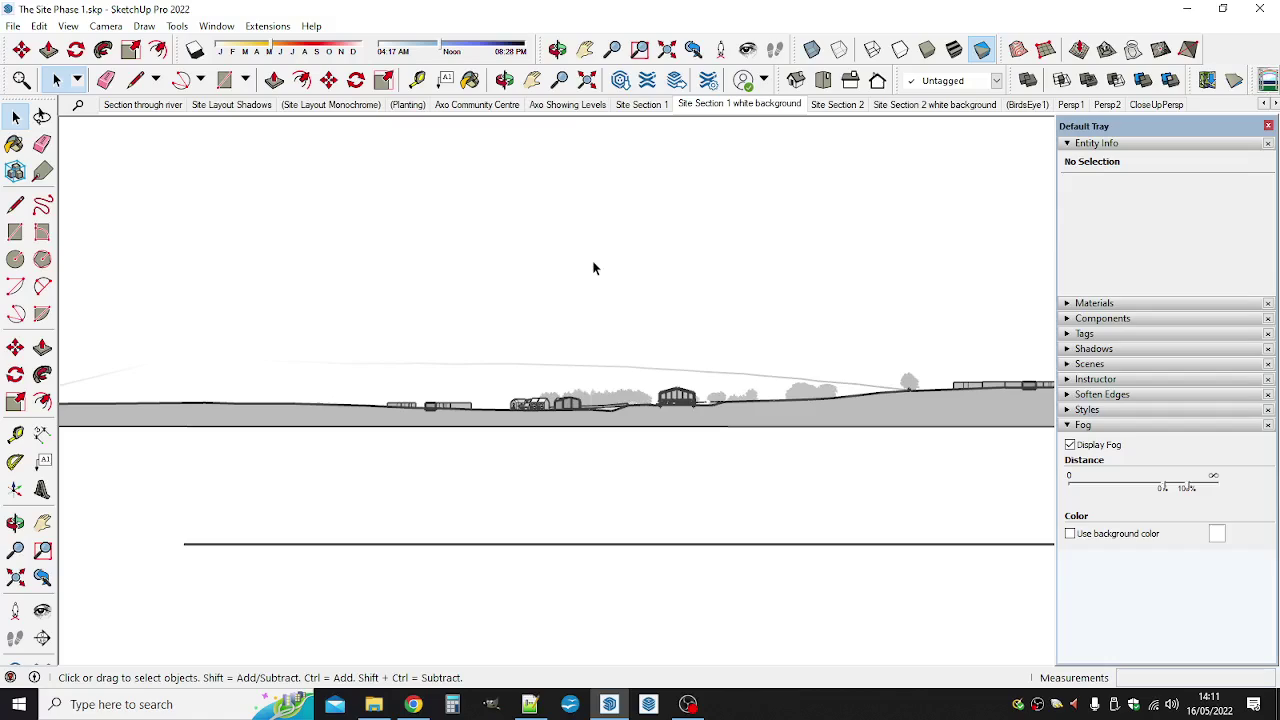
pyautogui.rightClick(746, 105)
pyautogui.click(792, 172)
pyautogui.click(640, 106)
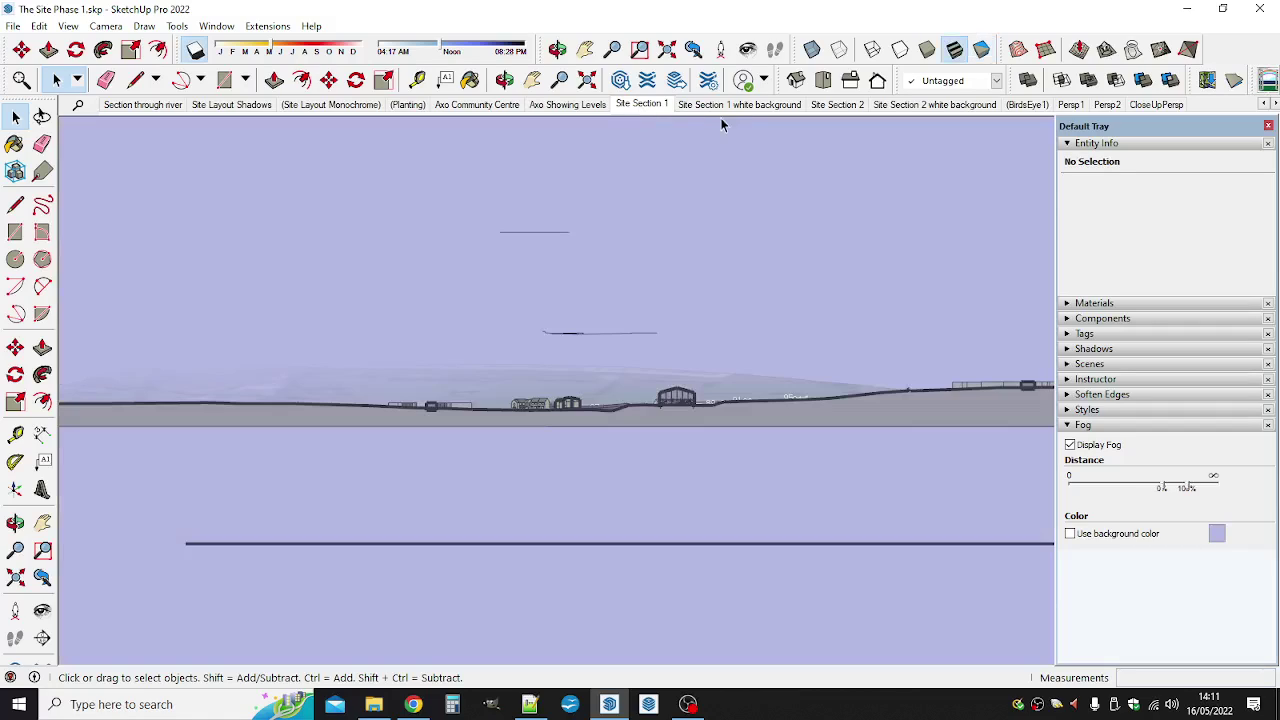
pyautogui.click(702, 106)
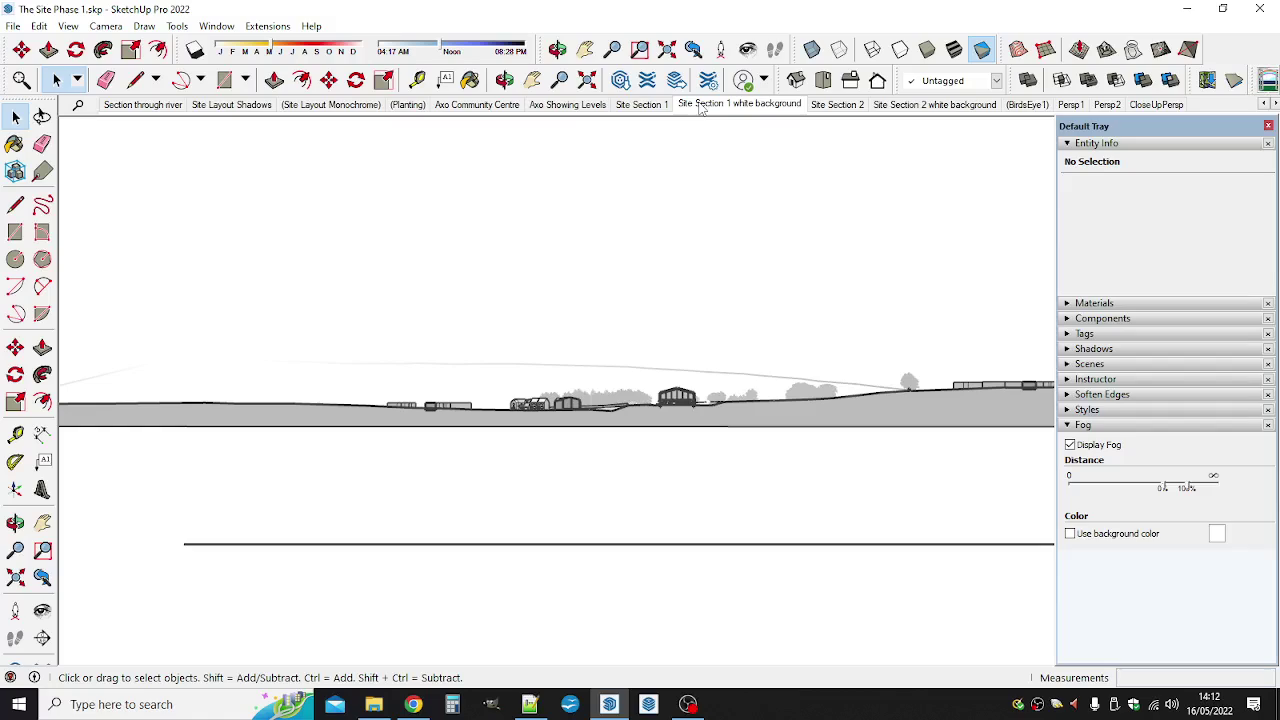
# Go to Site Section 2, pull the fog start distance in, and turn Display Fog off.
pyautogui.click(830, 105)
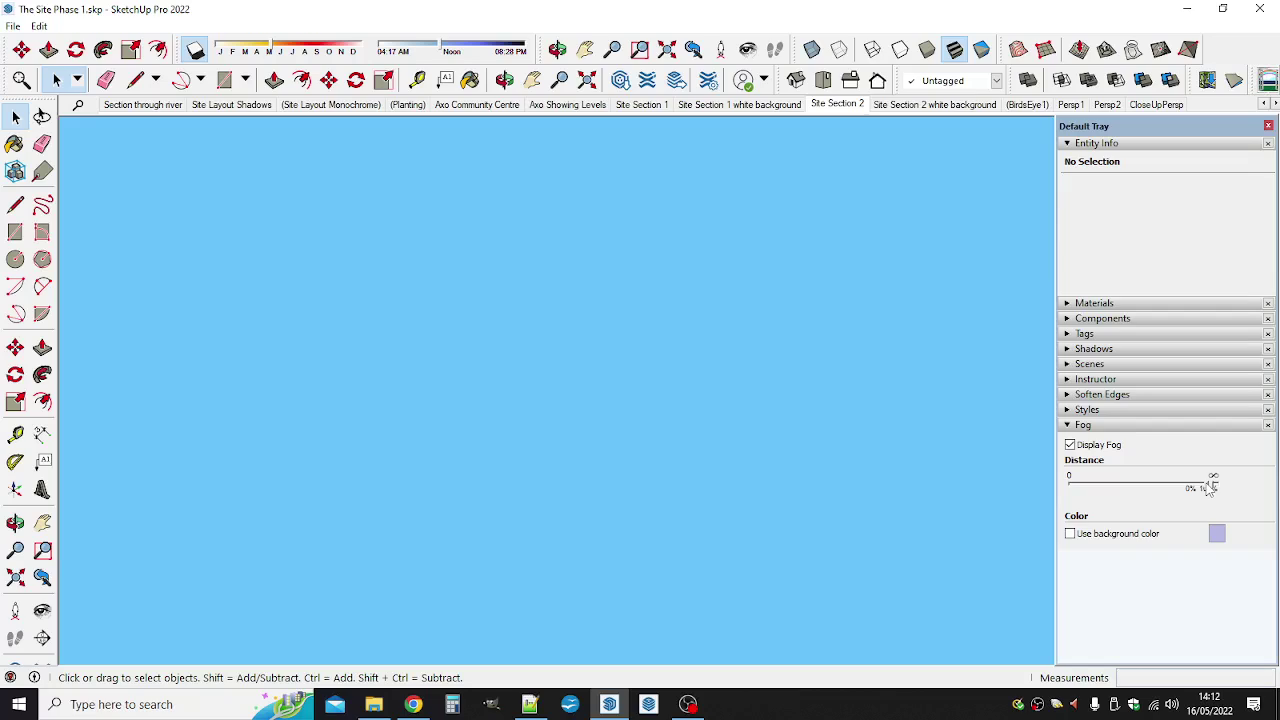
pyautogui.moveTo(1210, 487); pyautogui.dragTo(1133, 488)
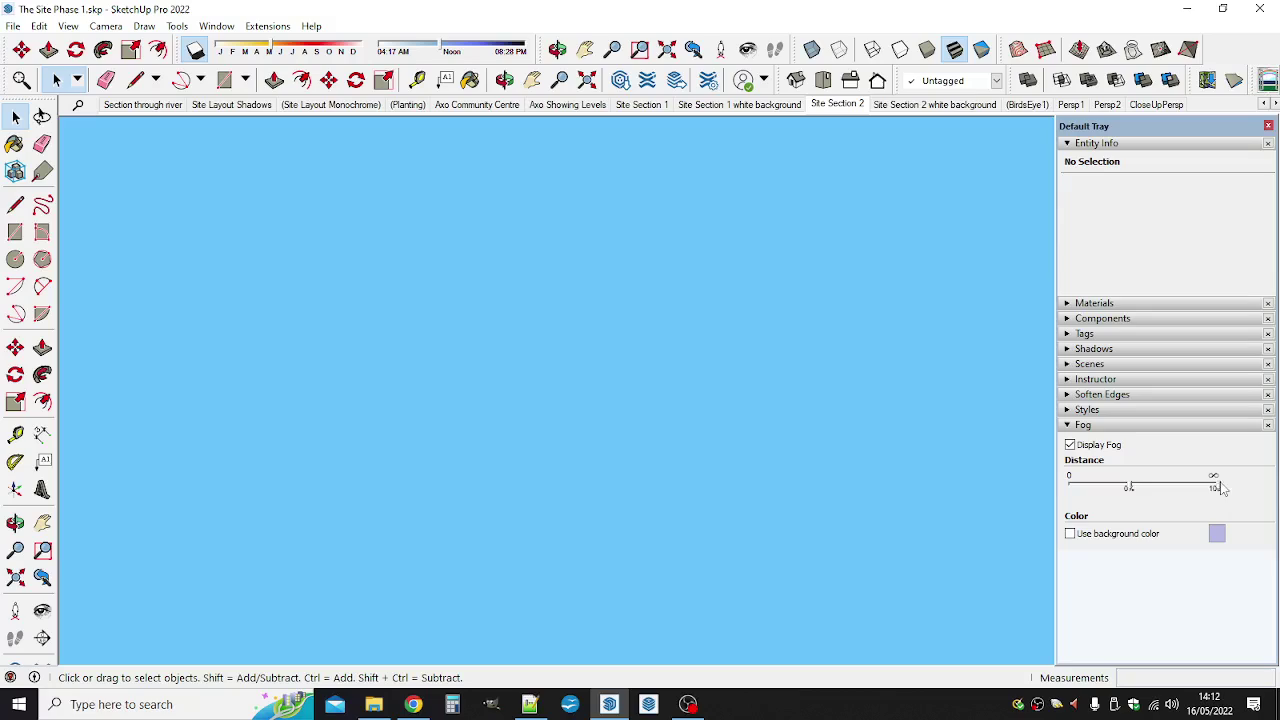
pyautogui.click(1071, 445)
# Turn shadows off and fog off for the Site Section 2 view.
pyautogui.click(1071, 445)
pyautogui.click(66, 26)
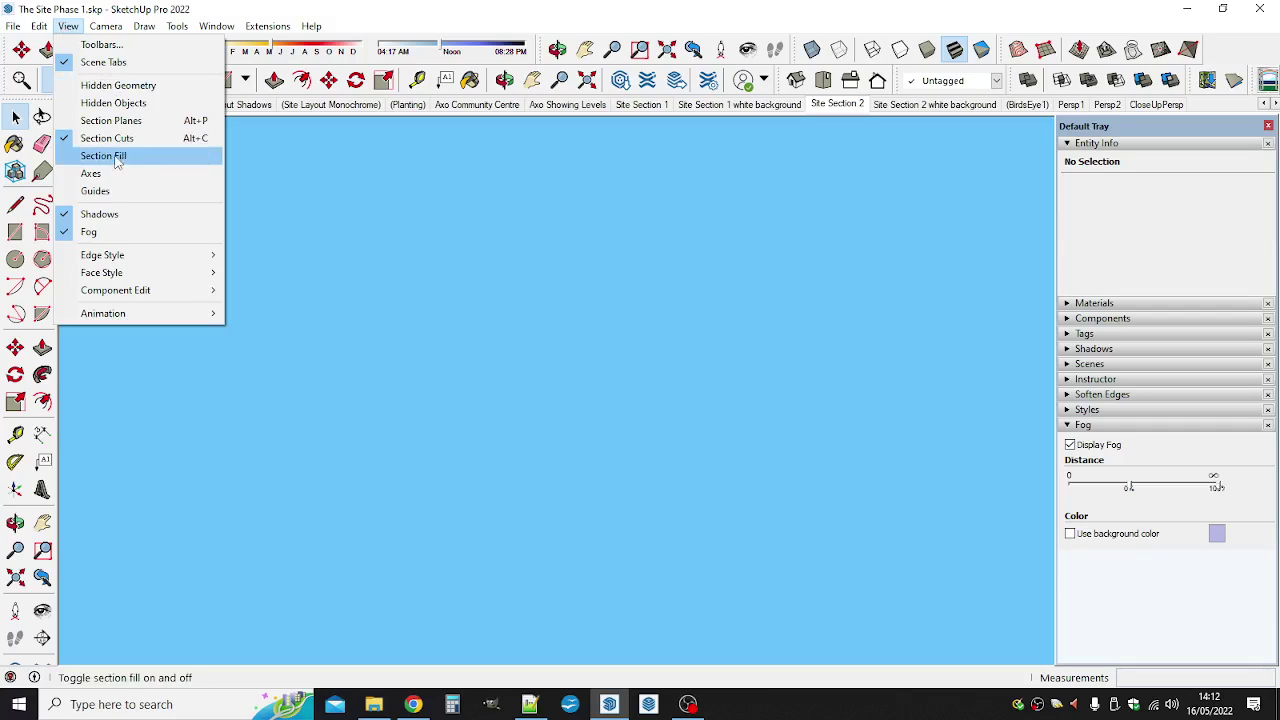
pyautogui.click(67, 216)
pyautogui.click(68, 26)
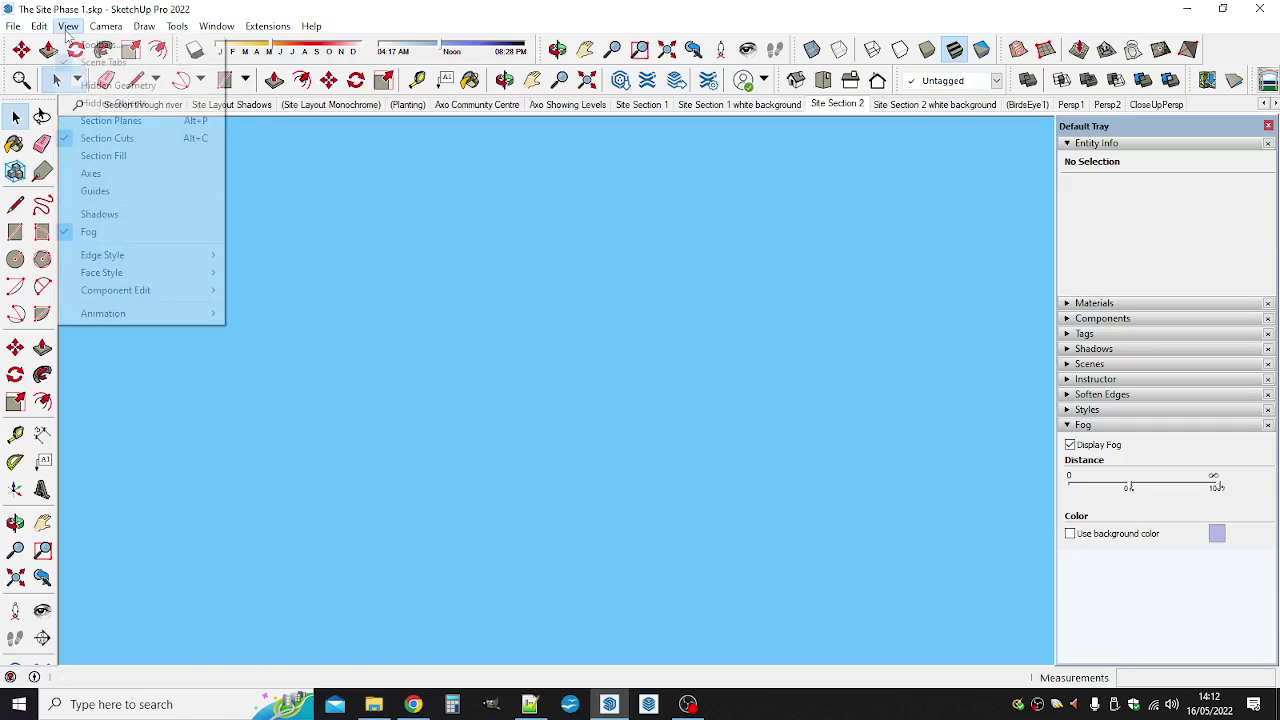
pyautogui.click(68, 232)
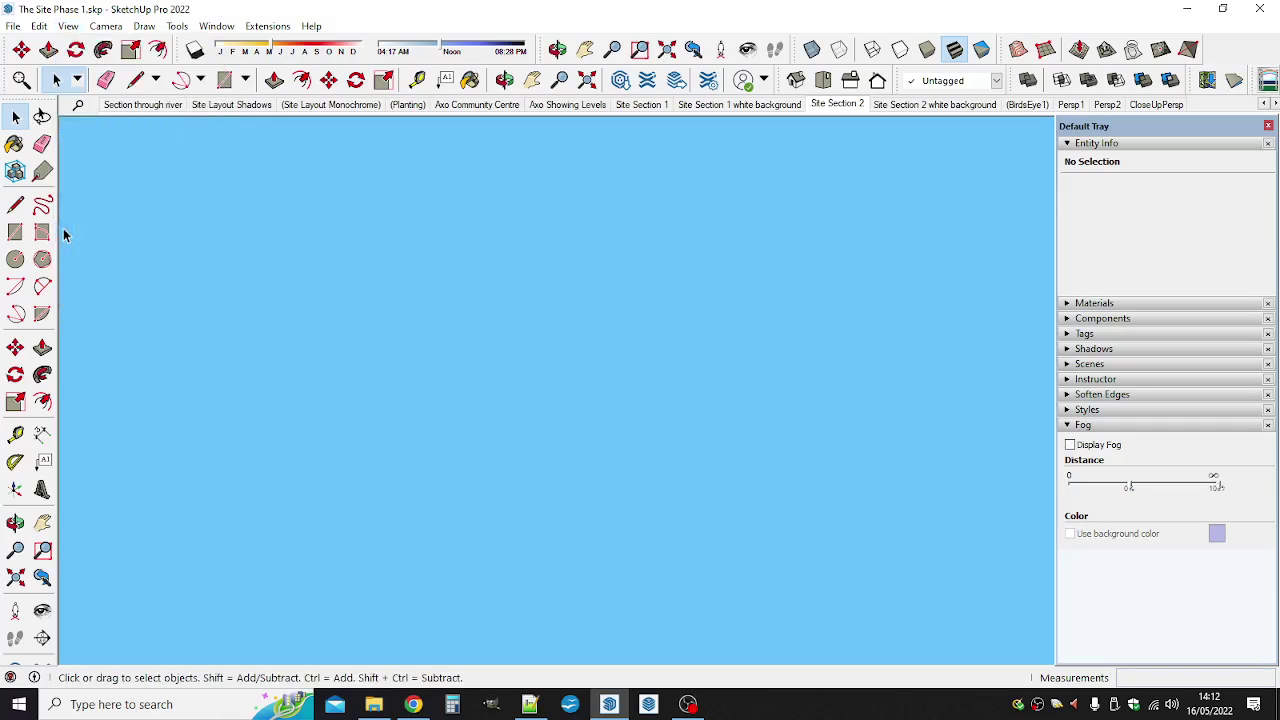
# Switch the camera to Perspective and then back to Parallel Projection.
pyautogui.click(105, 26)
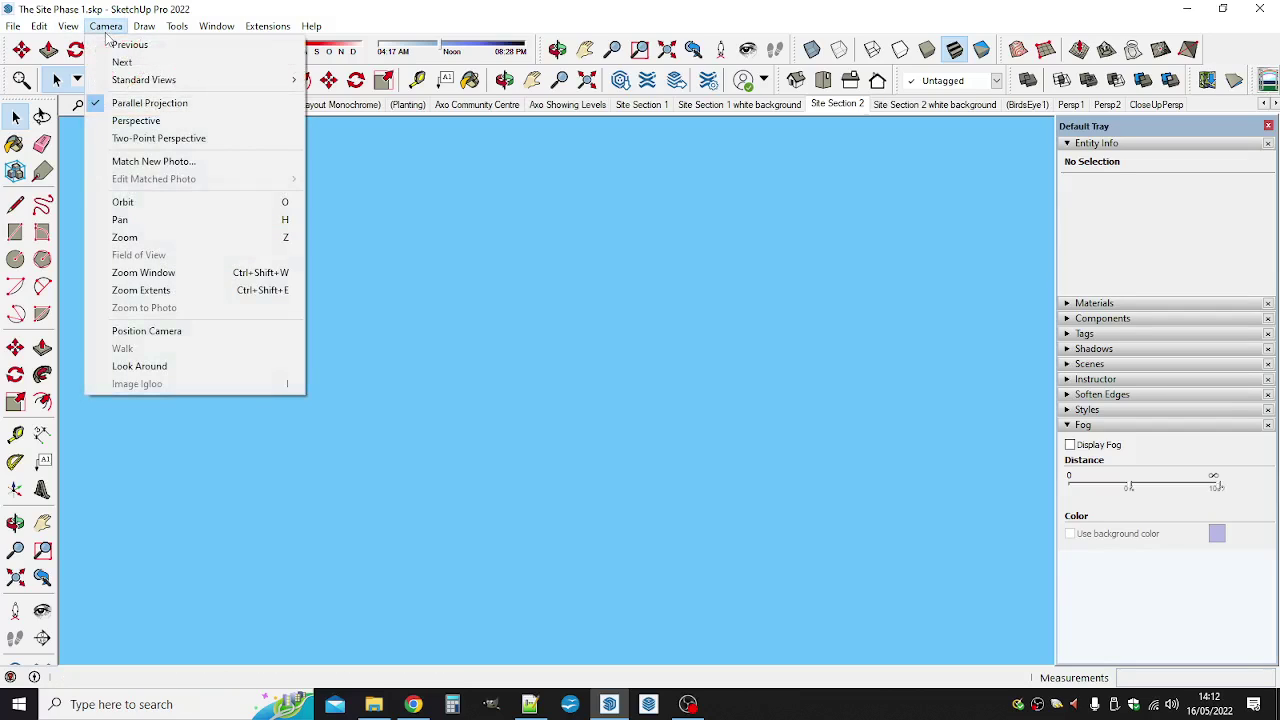
pyautogui.click(140, 122)
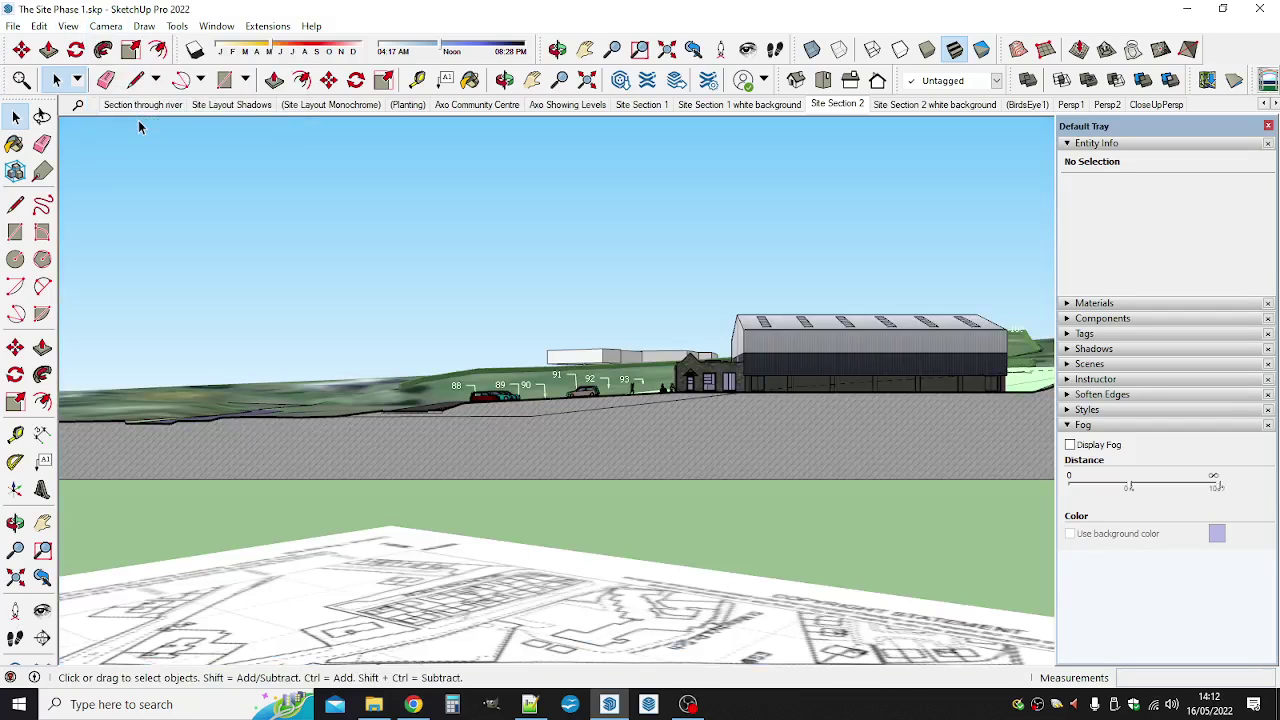
pyautogui.click(105, 26)
pyautogui.click(130, 101)
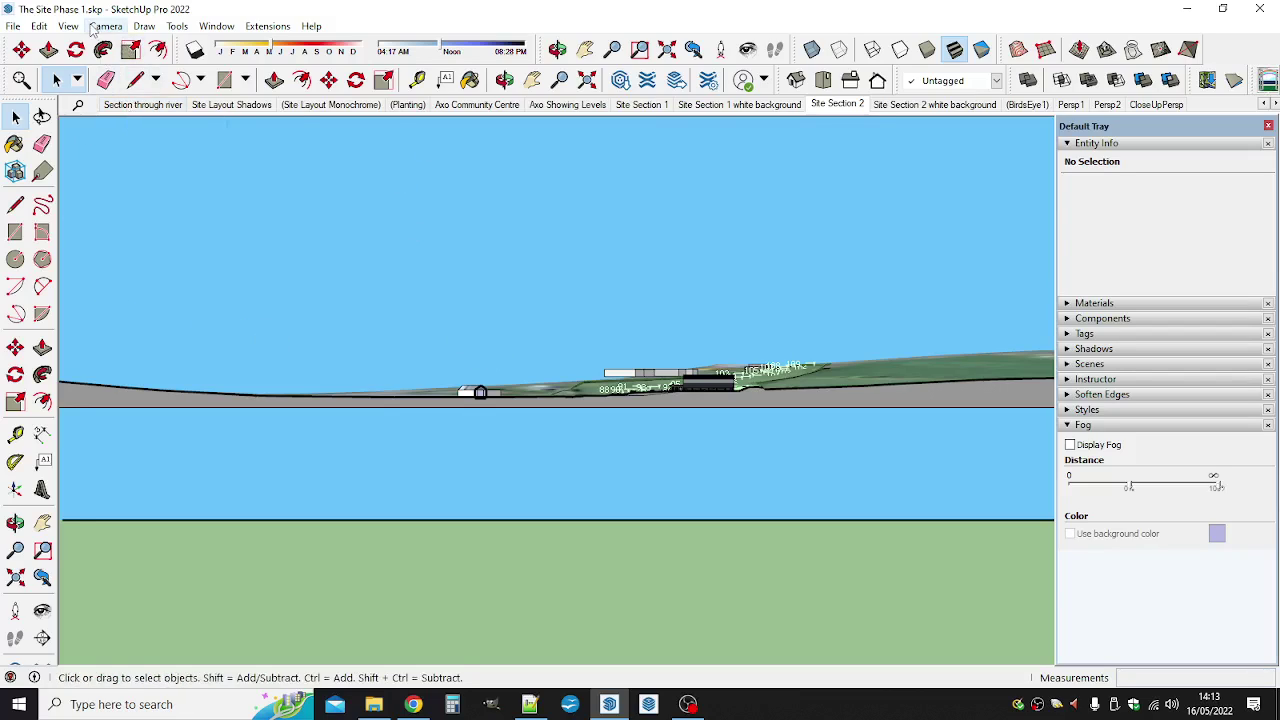
pyautogui.click(95, 27)
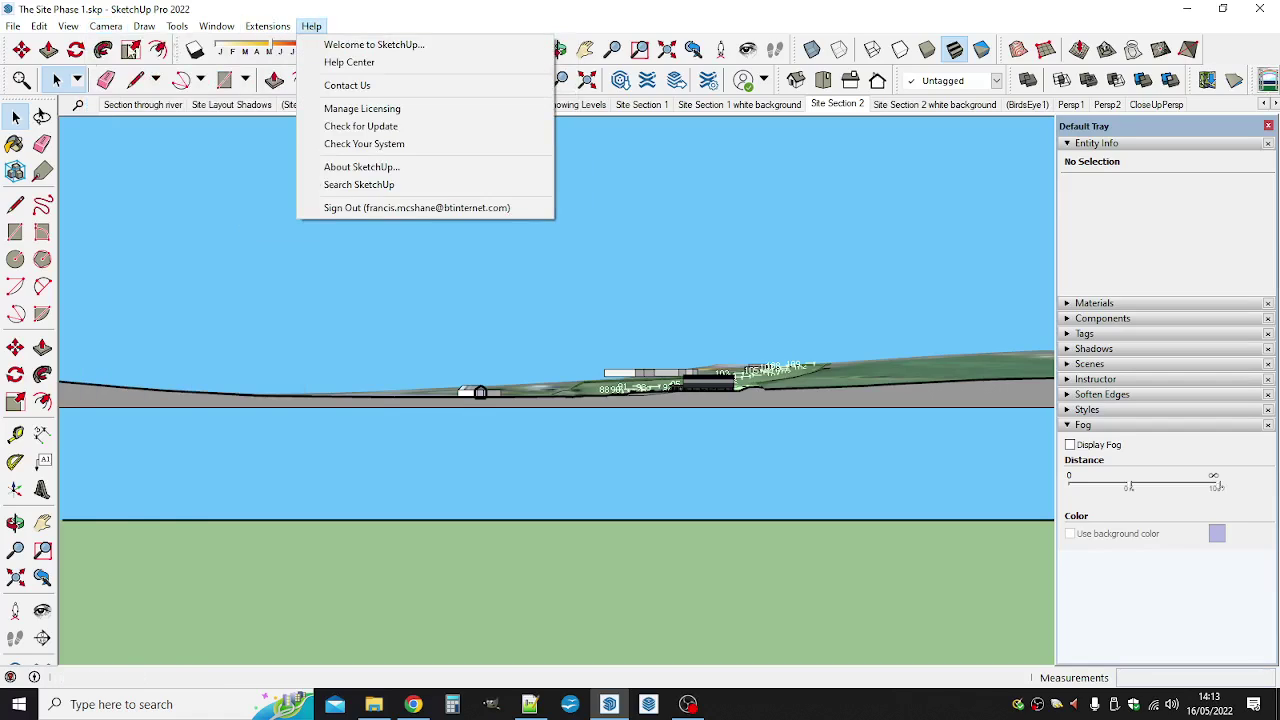
pyautogui.click(426, 25)
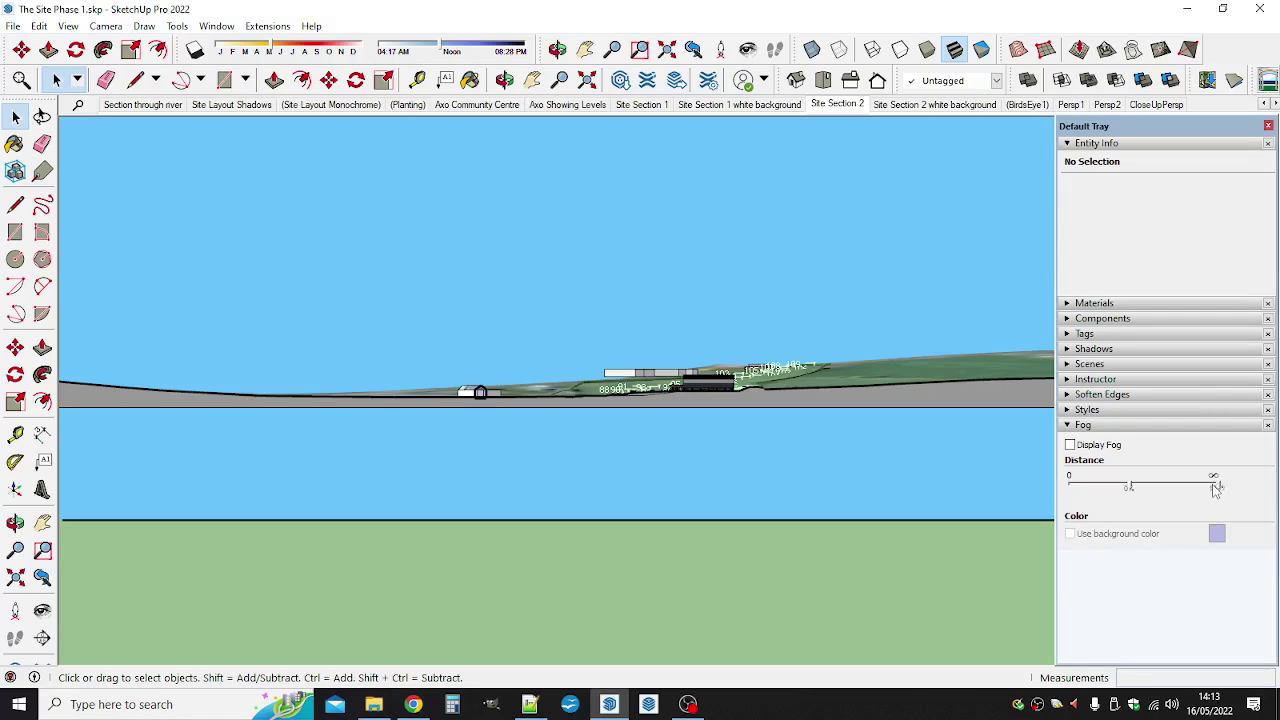
# Enable Display Fog and move both fog distance handles toward the far end, fine-tuning the end distance.
pyautogui.click(1070, 447)
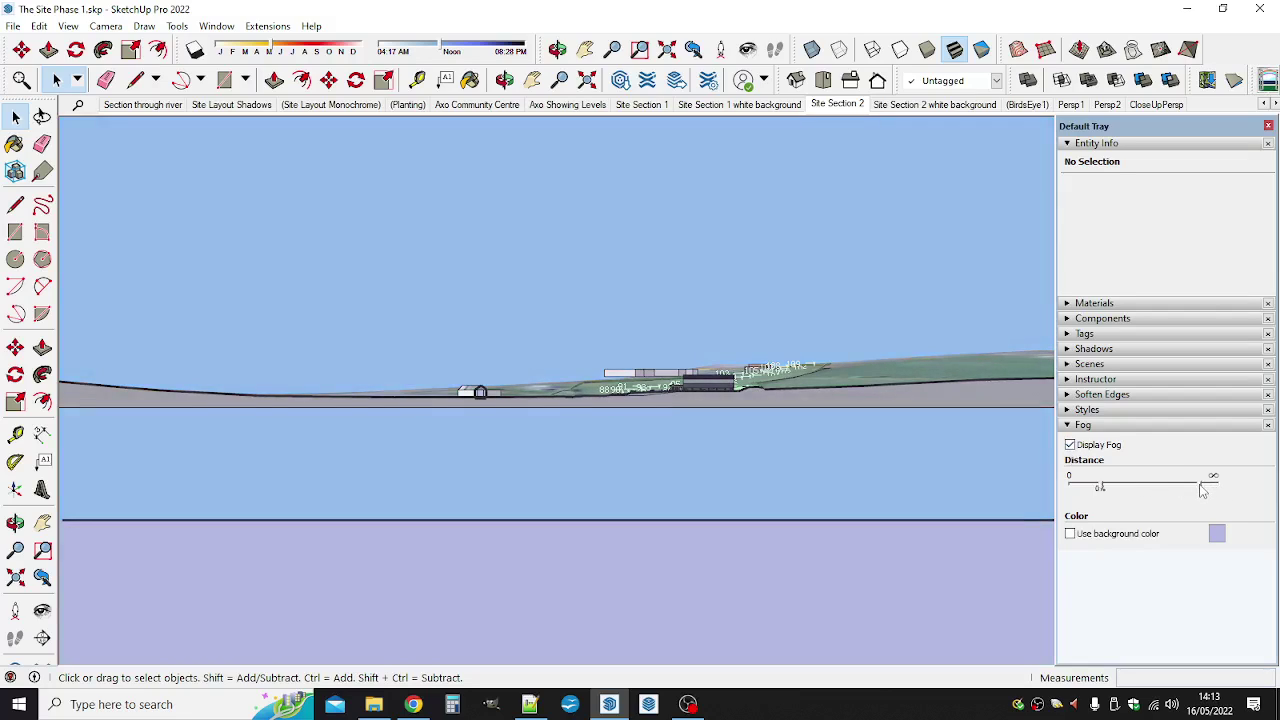
pyautogui.moveTo(1210, 487); pyautogui.dragTo(1193, 490)
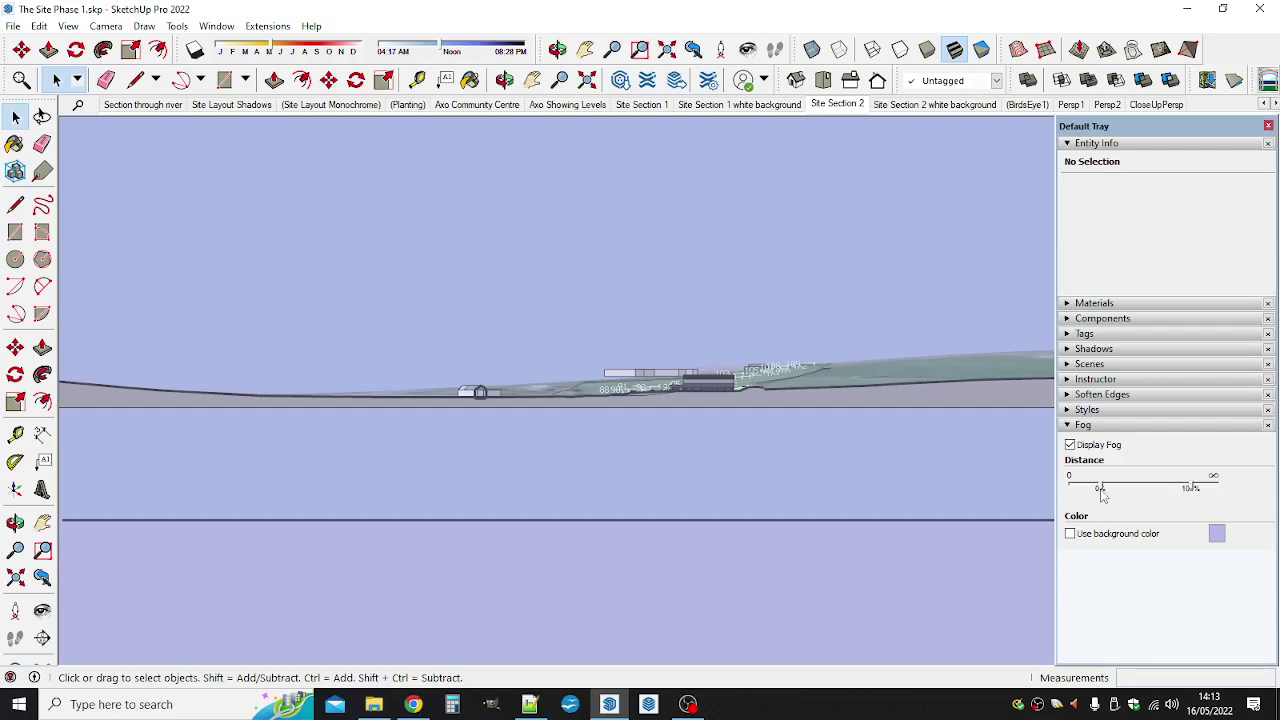
pyautogui.moveTo(1102, 490); pyautogui.dragTo(1164, 495)
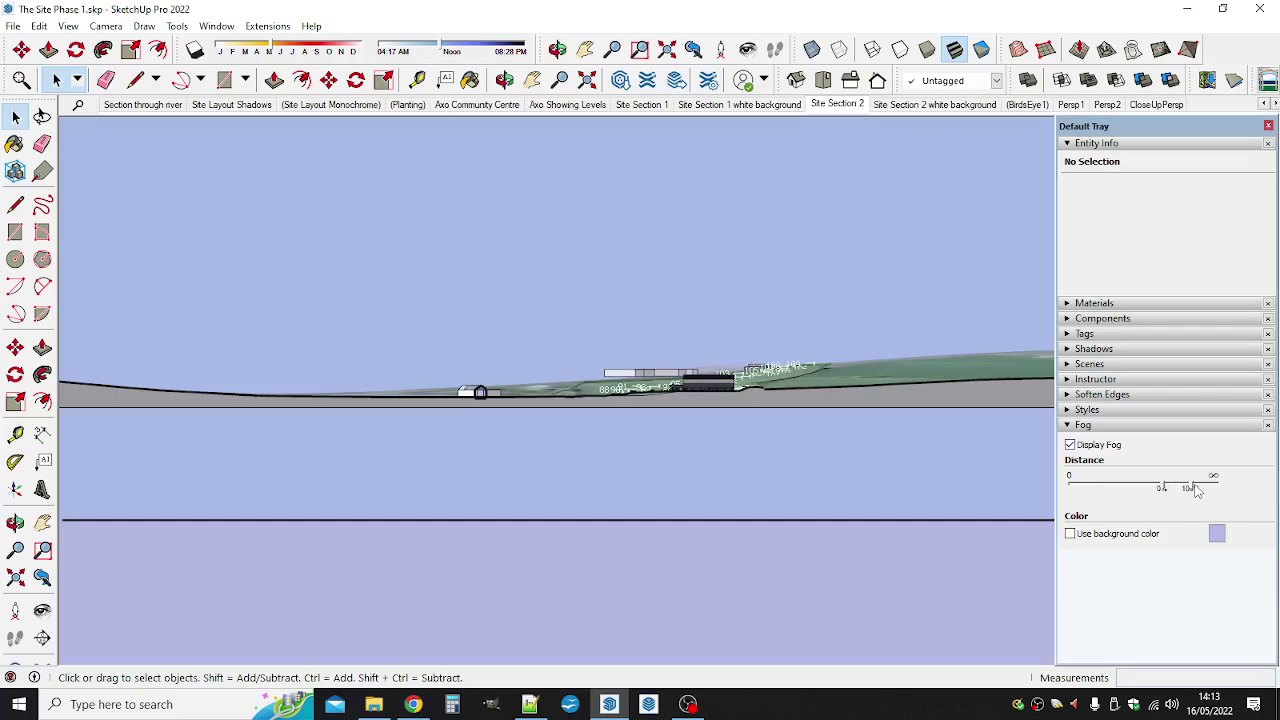
pyautogui.moveTo(1193, 488); pyautogui.dragTo(1183, 489)
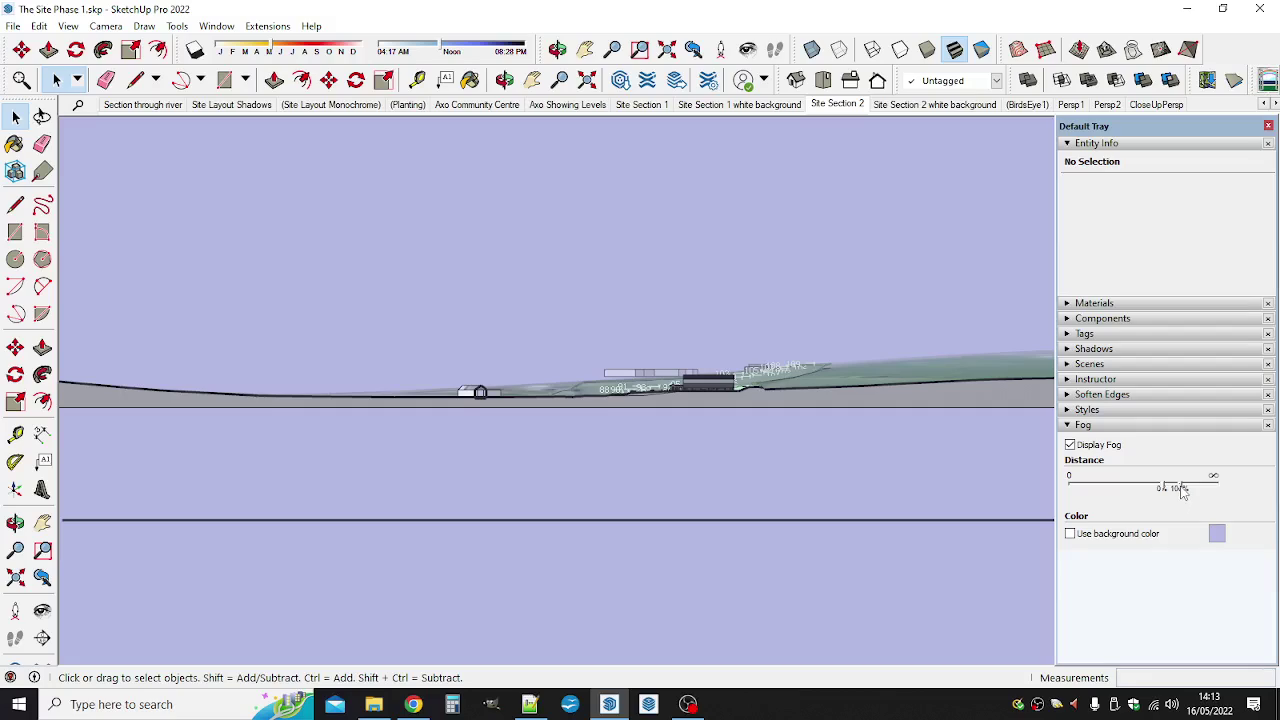
pyautogui.moveTo(1183, 489); pyautogui.dragTo(1180, 490)
# Update the Site Section 2 scene, then view Persp1 and Site Section 1 white background before returning.
pyautogui.rightClick(846, 108)
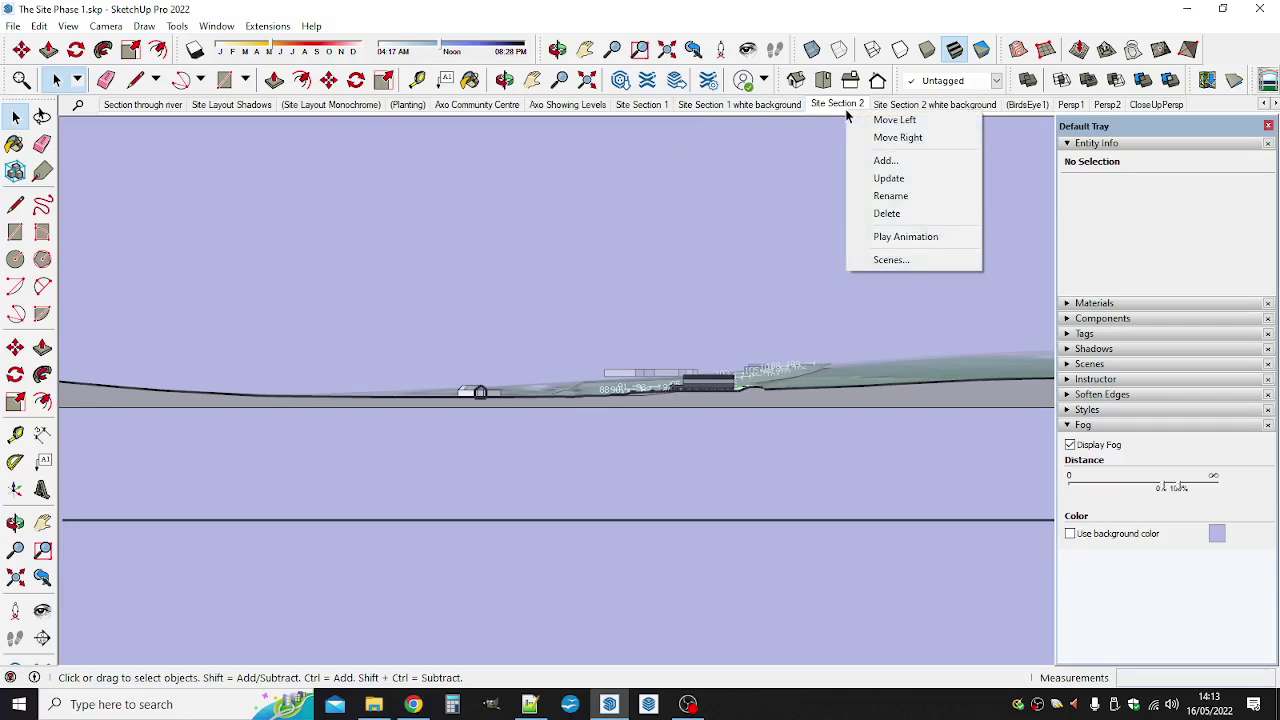
pyautogui.click(904, 178)
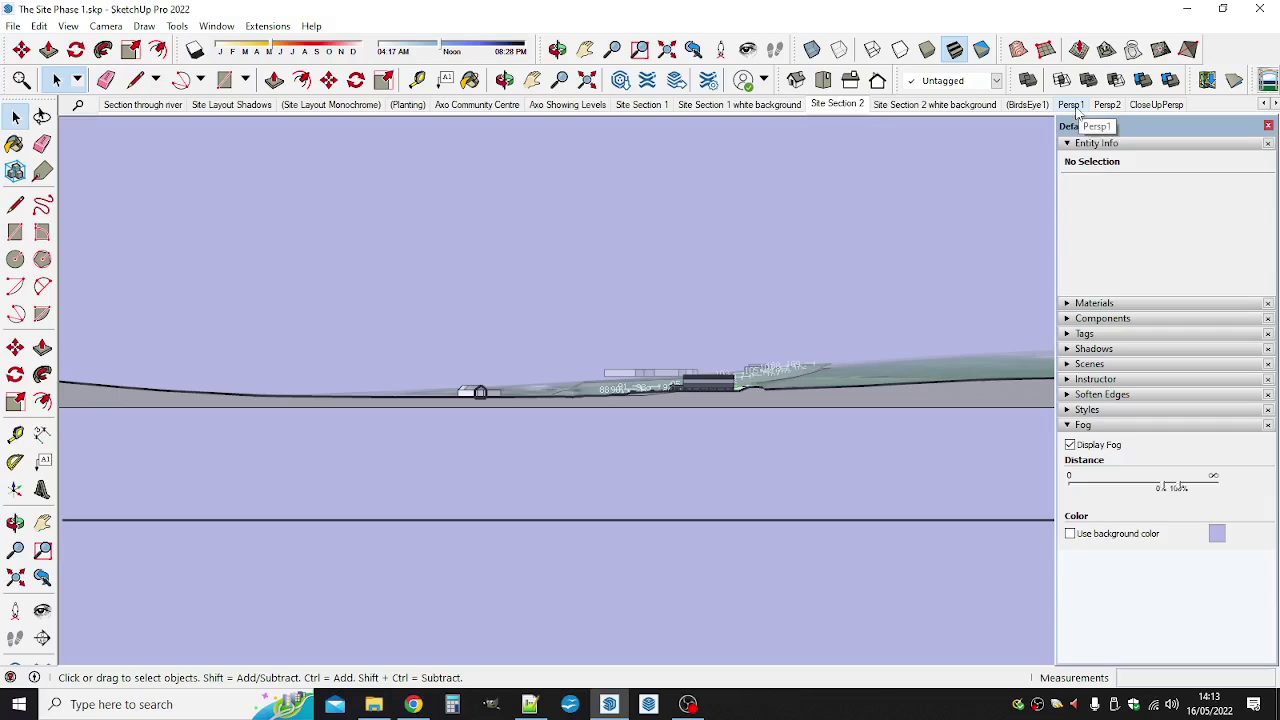
pyautogui.click(1072, 106)
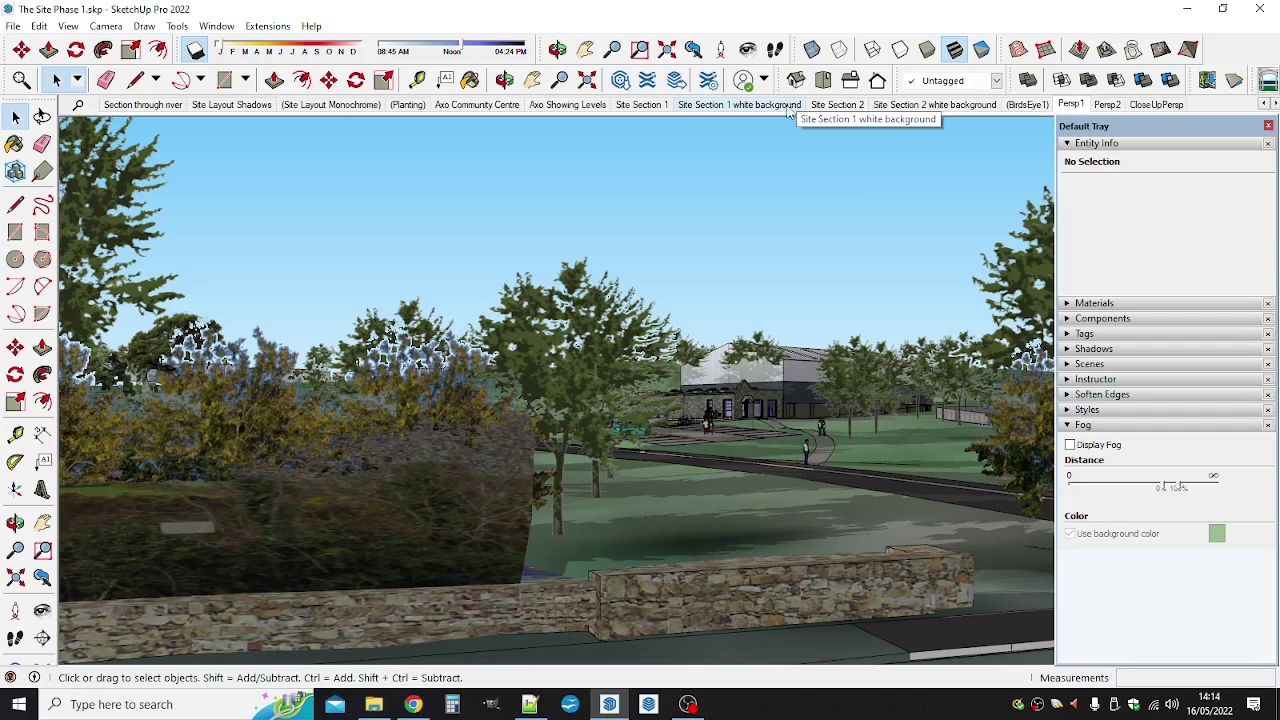
pyautogui.click(790, 106)
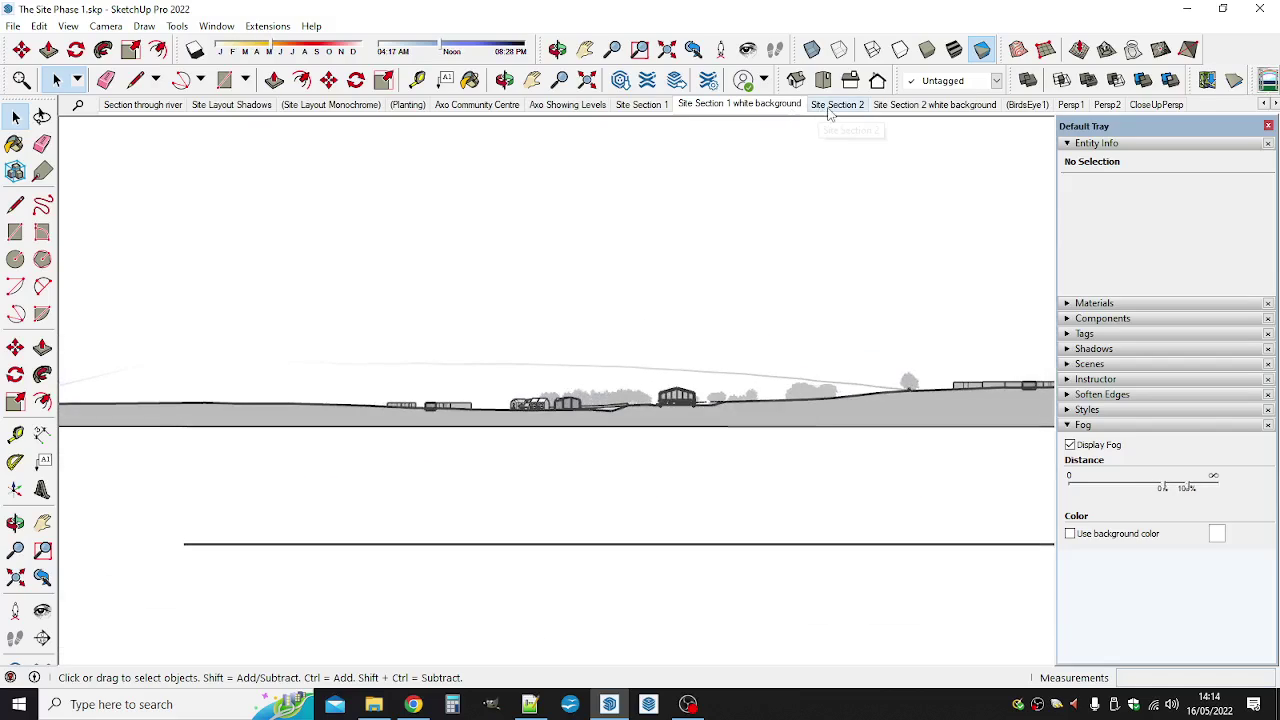
pyautogui.click(829, 110)
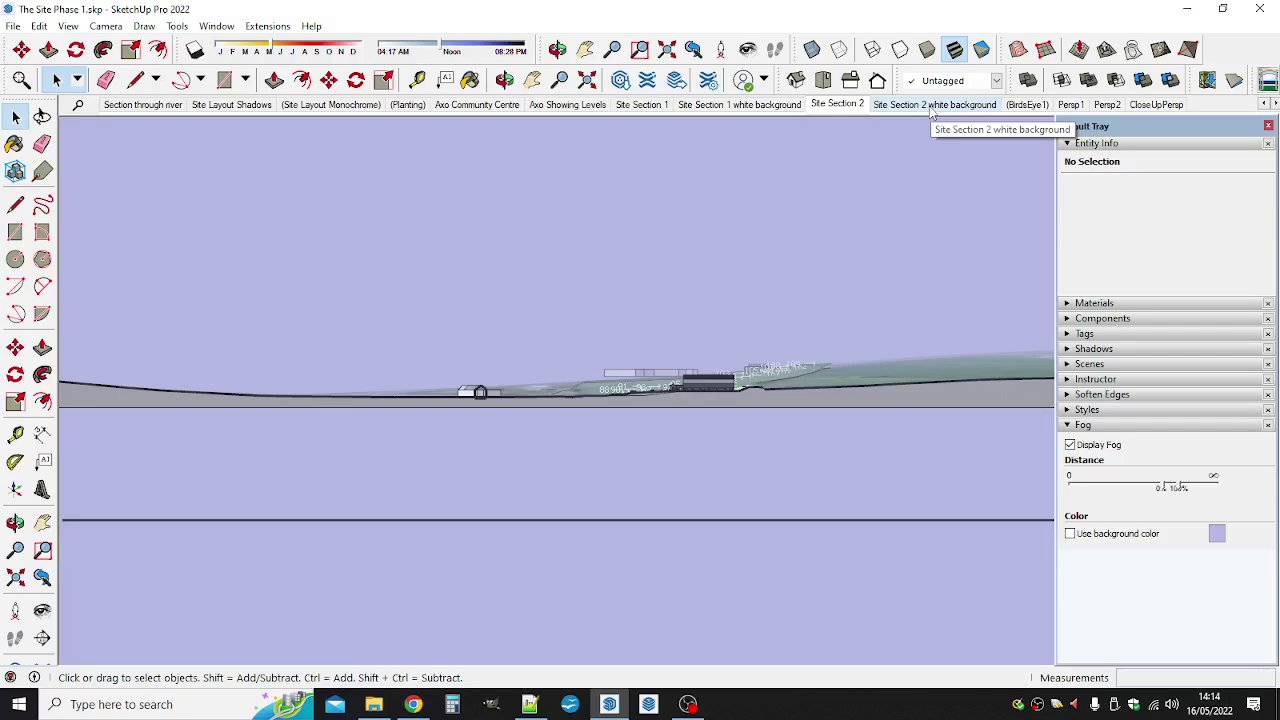
# Open the Site Section 2 white background scene and turn fog off from the View menu.
pyautogui.click(931, 106)
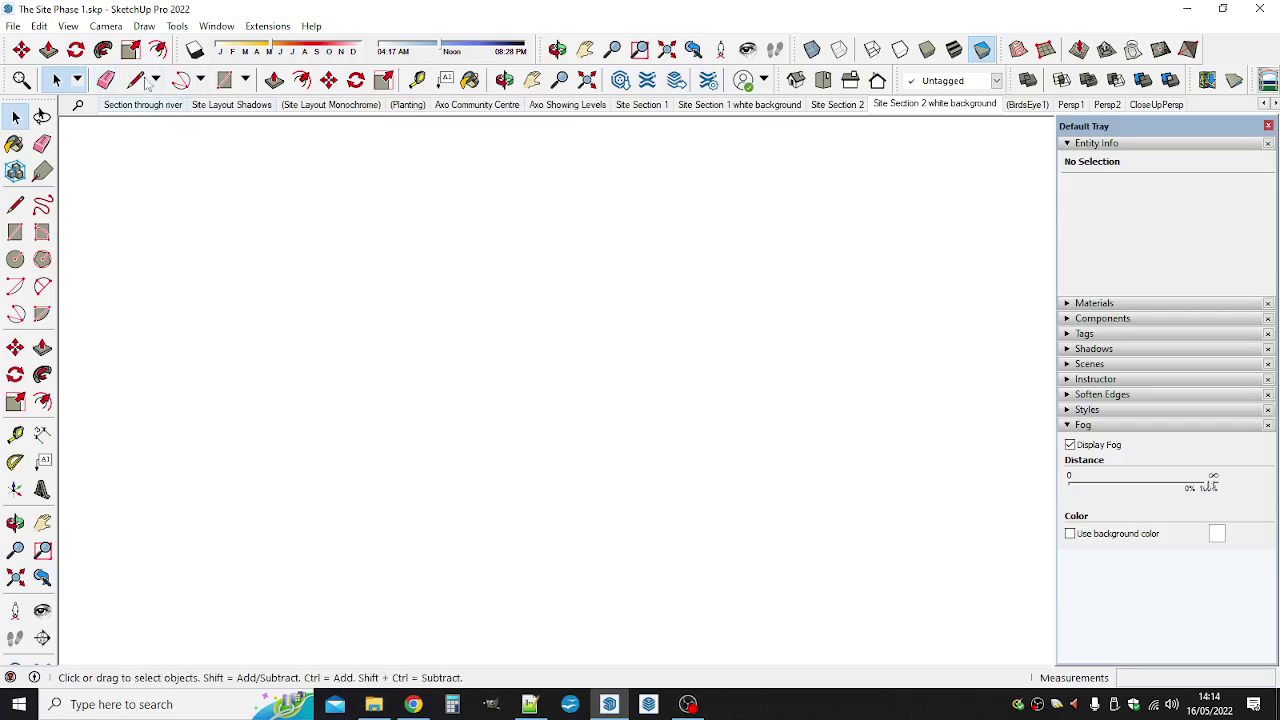
pyautogui.click(102, 26)
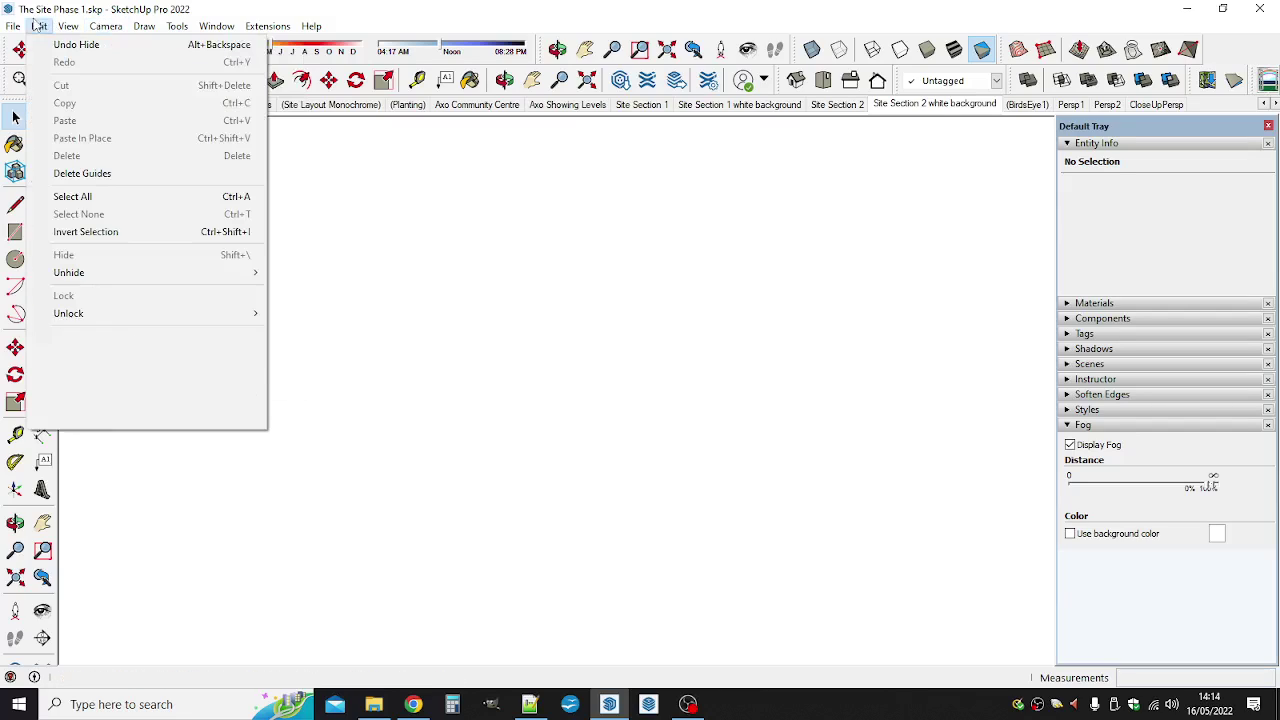
pyautogui.moveTo(66, 28)
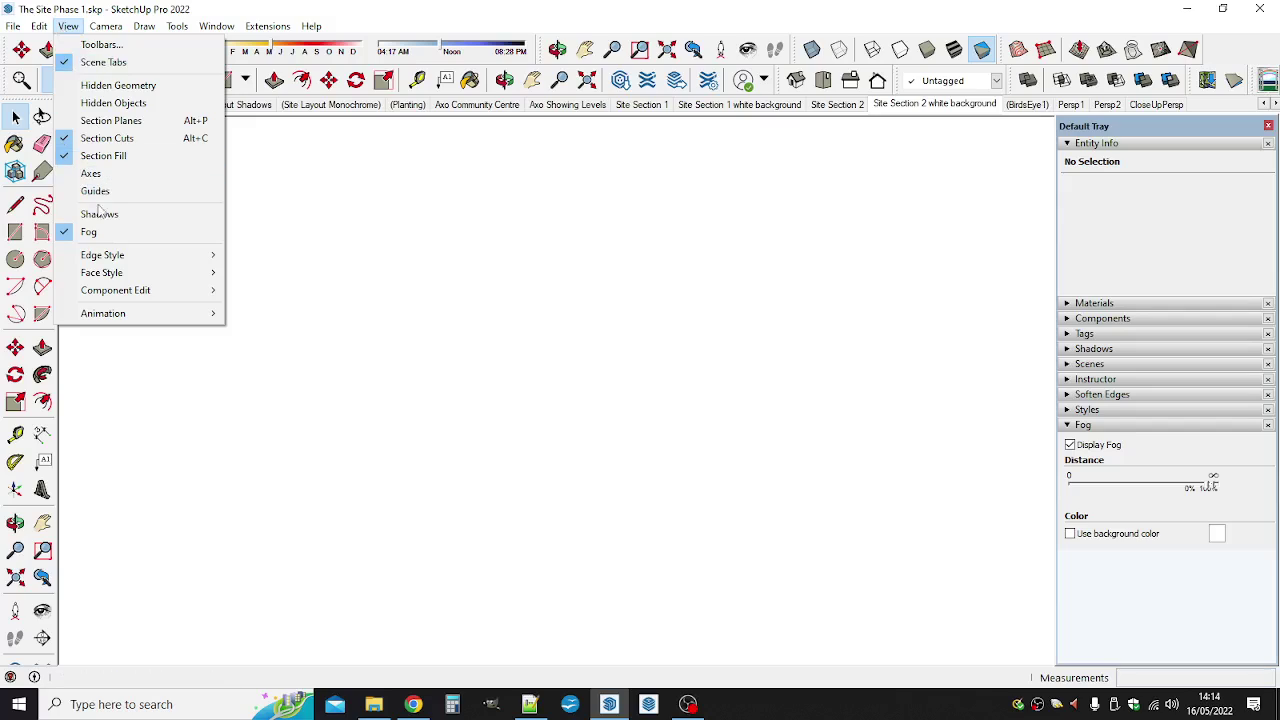
pyautogui.click(78, 232)
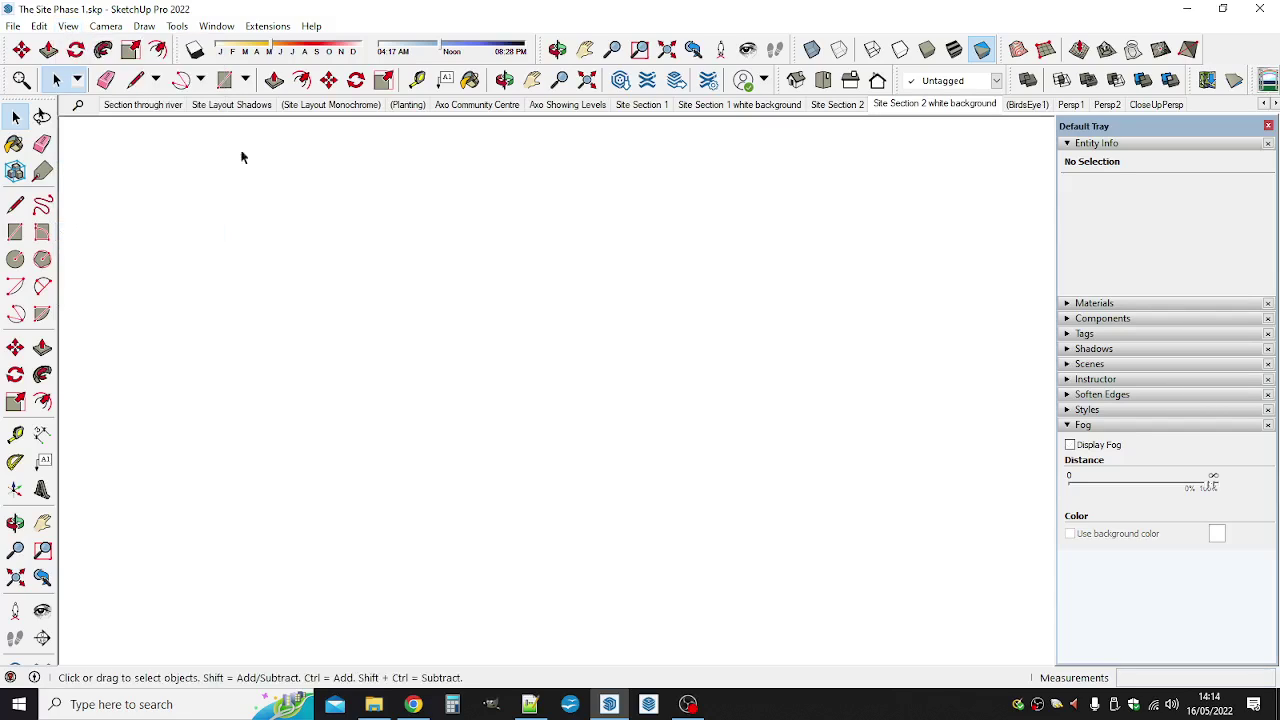
# Switch the camera to Perspective, back to Parallel Projection, and re-enable Display Fog.
pyautogui.click(105, 26)
pyautogui.click(134, 117)
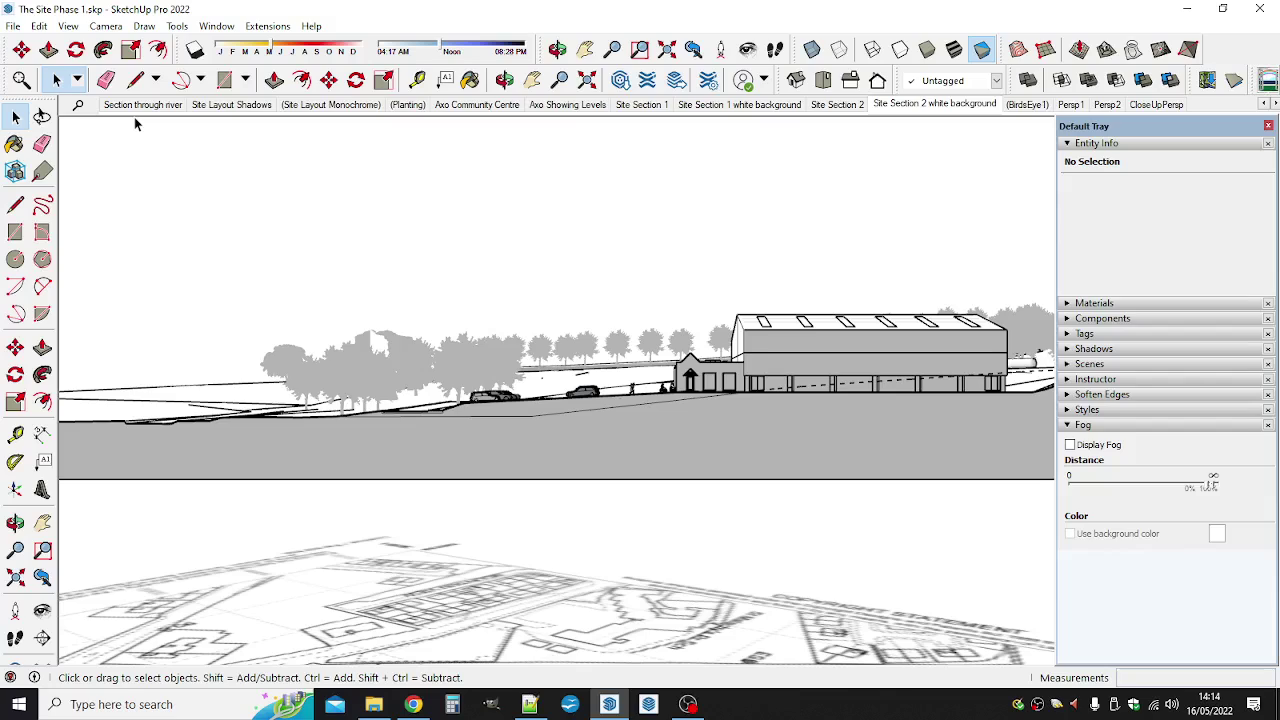
pyautogui.click(110, 28)
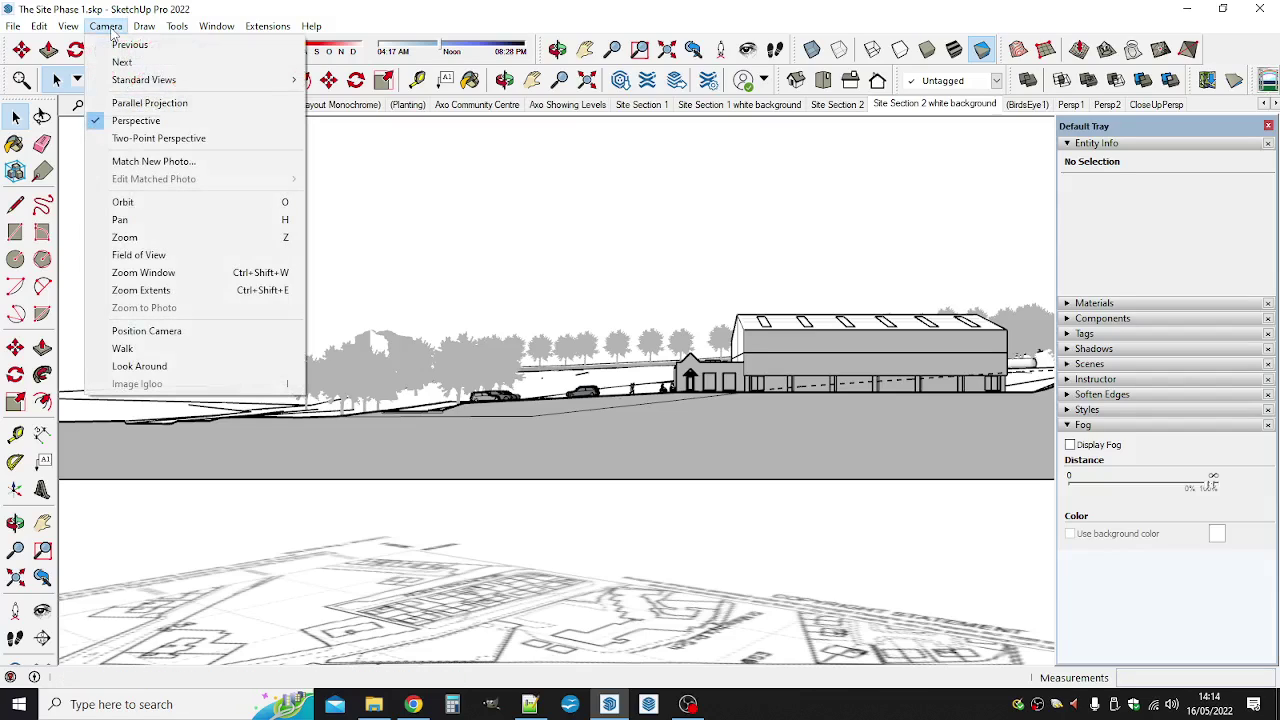
pyautogui.click(140, 103)
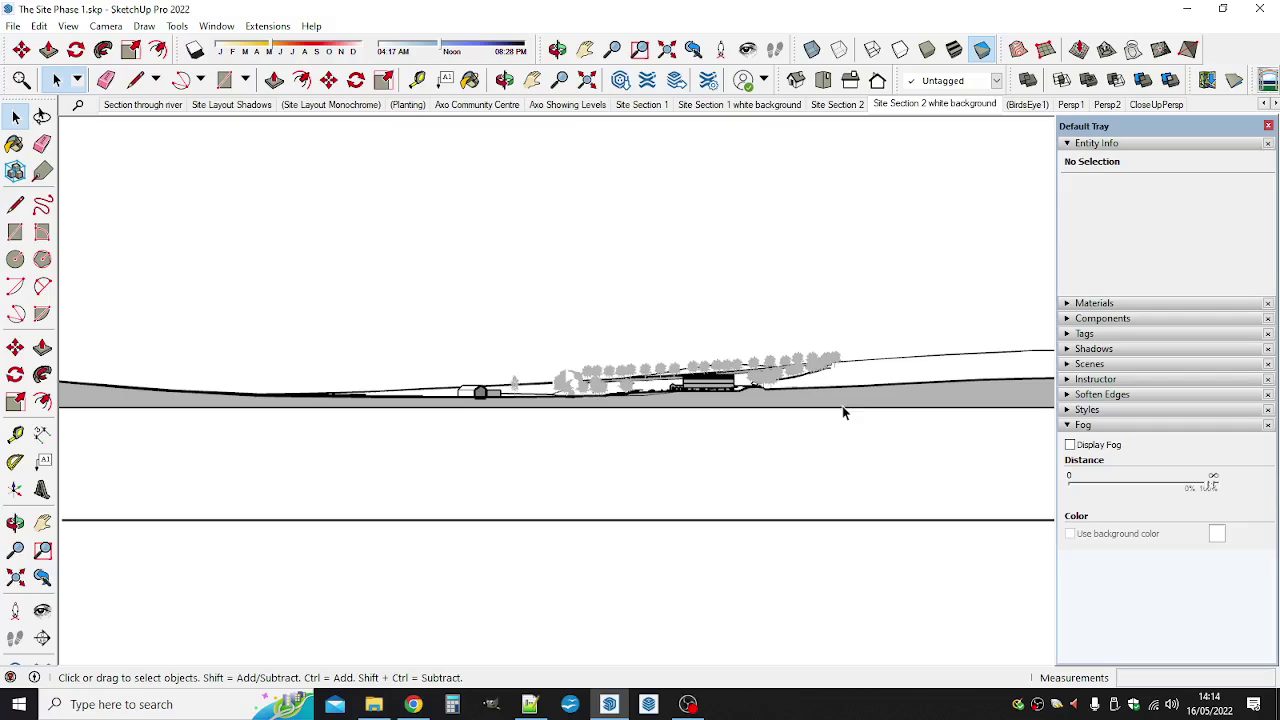
pyautogui.click(1071, 445)
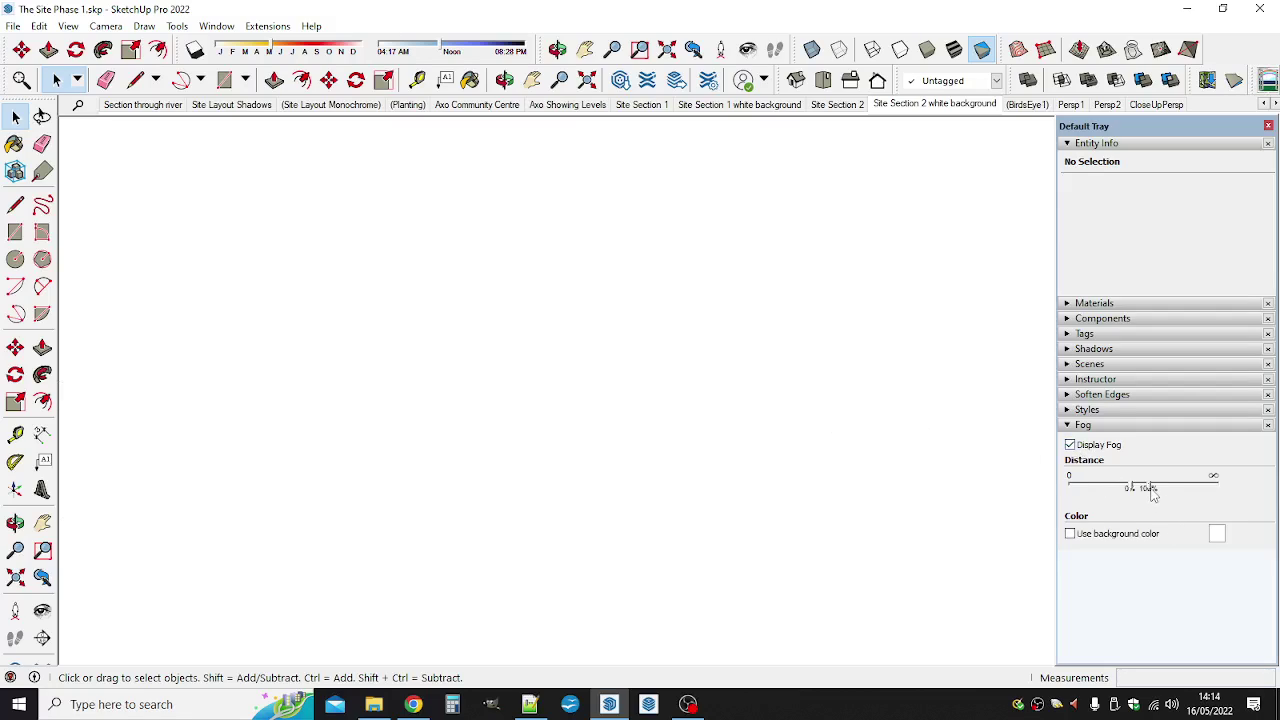
# Push the fog end distance out, nudge the start farther, then ease the end back slightly.
pyautogui.moveTo(1152, 488); pyautogui.dragTo(1185, 492)
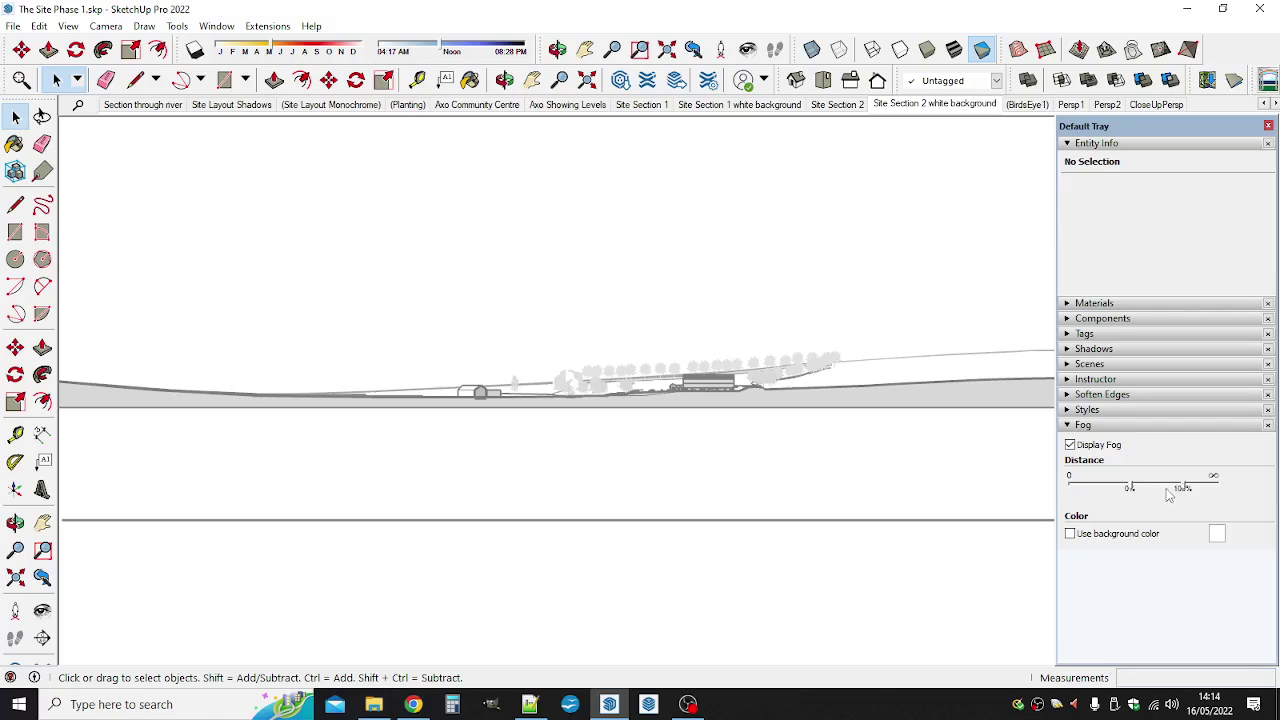
pyautogui.moveTo(1130, 488); pyautogui.dragTo(1158, 490)
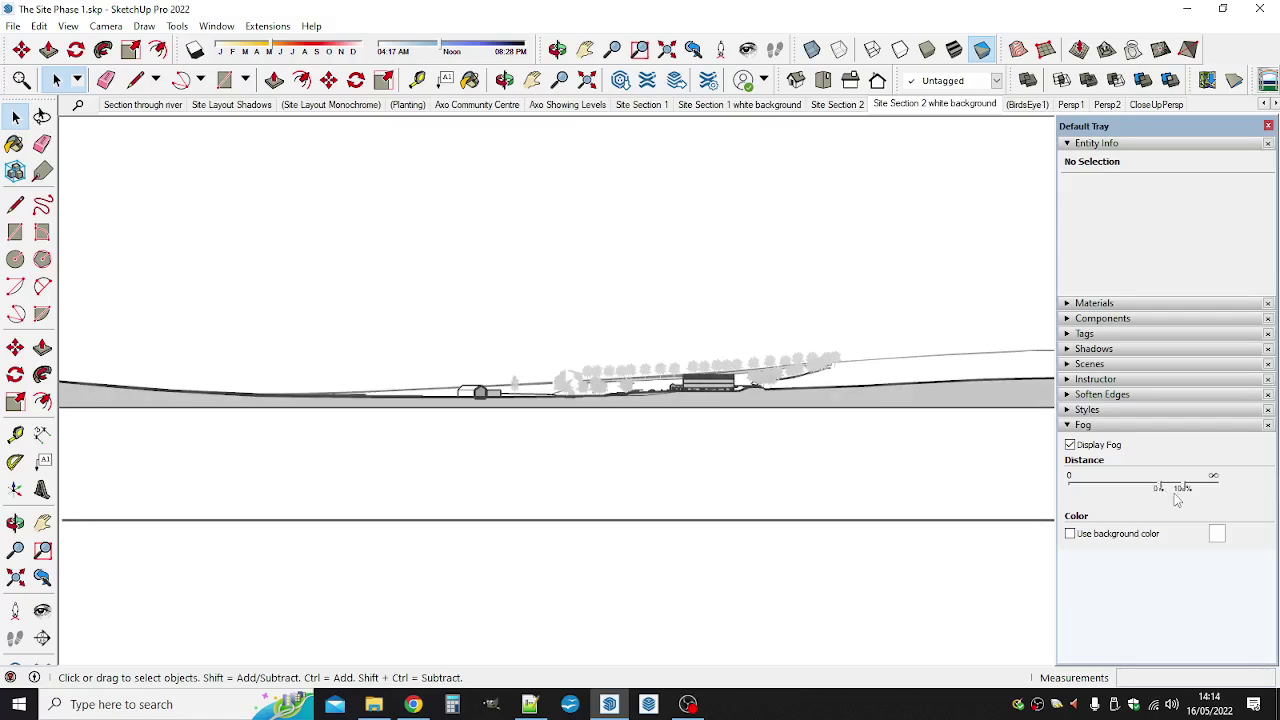
pyautogui.moveTo(1184, 489); pyautogui.dragTo(1170, 489)
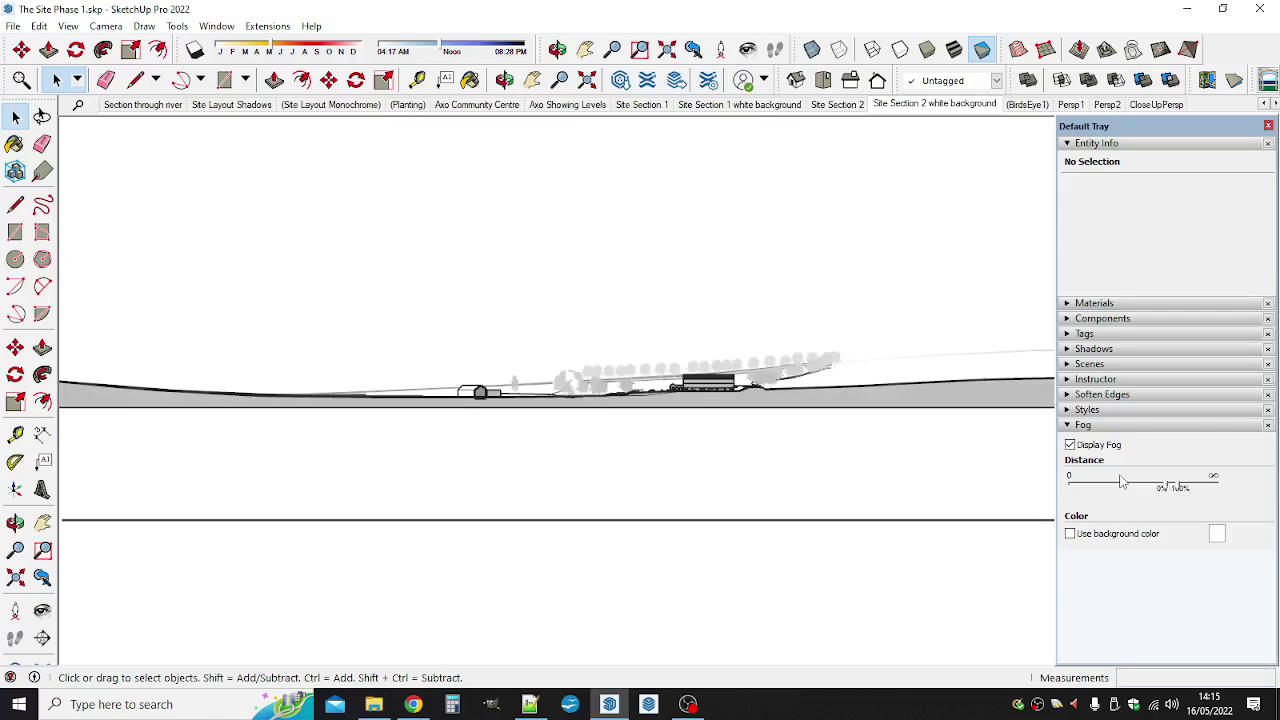